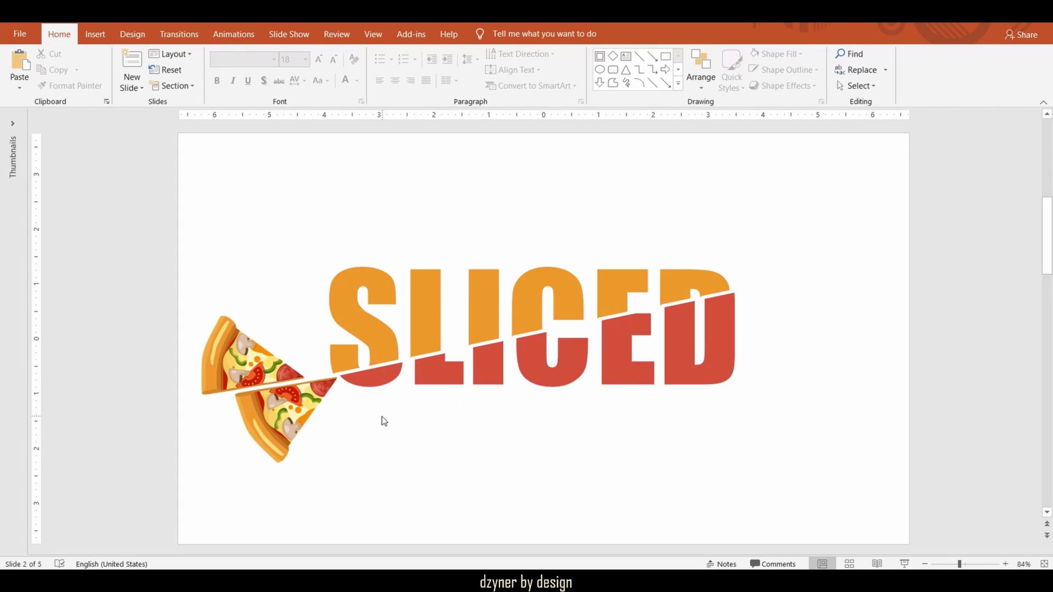
Step: Scroll past the SLICED, NICE and ZIG-ZAG examples to slide 5, OCEAN
{"action": "left_click", "coordinate": [279, 422]}
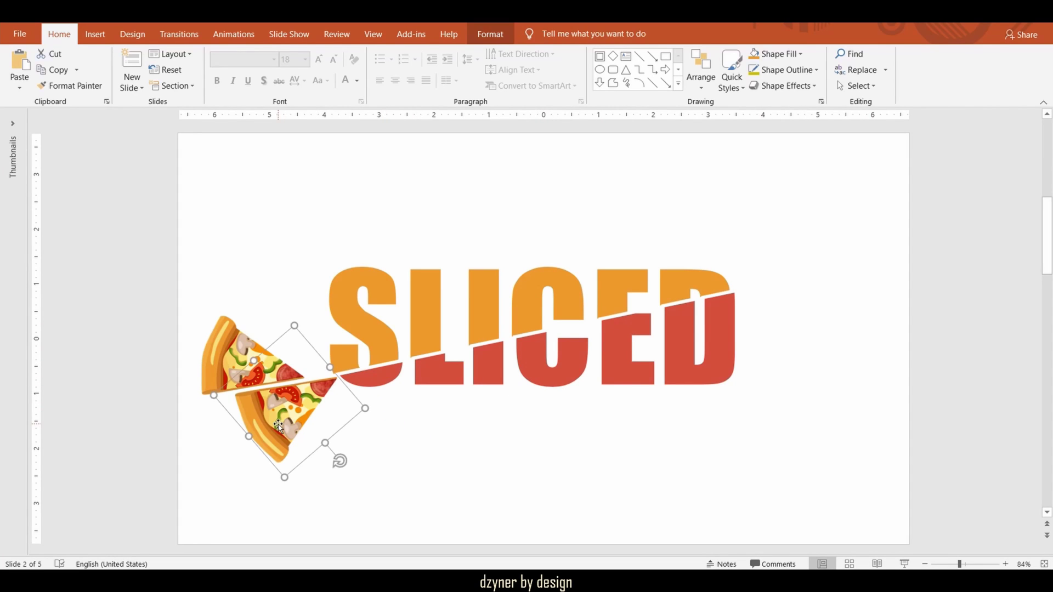
{"action": "scroll", "coordinate": [455, 414], "scroll_direction": "down", "scroll_amount": 1}
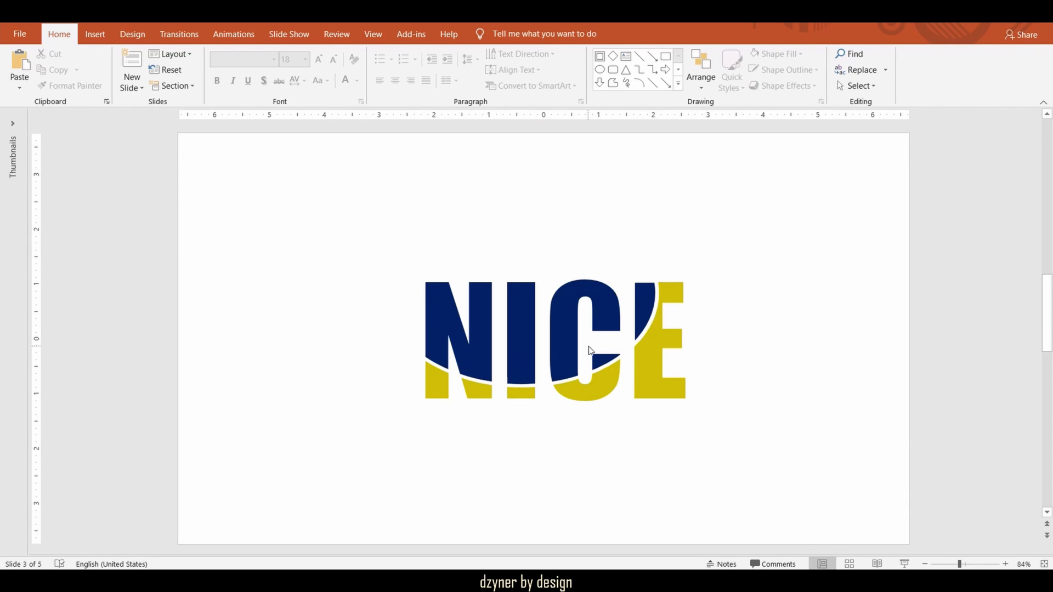
{"action": "scroll", "coordinate": [591, 441], "scroll_direction": "down", "scroll_amount": 1}
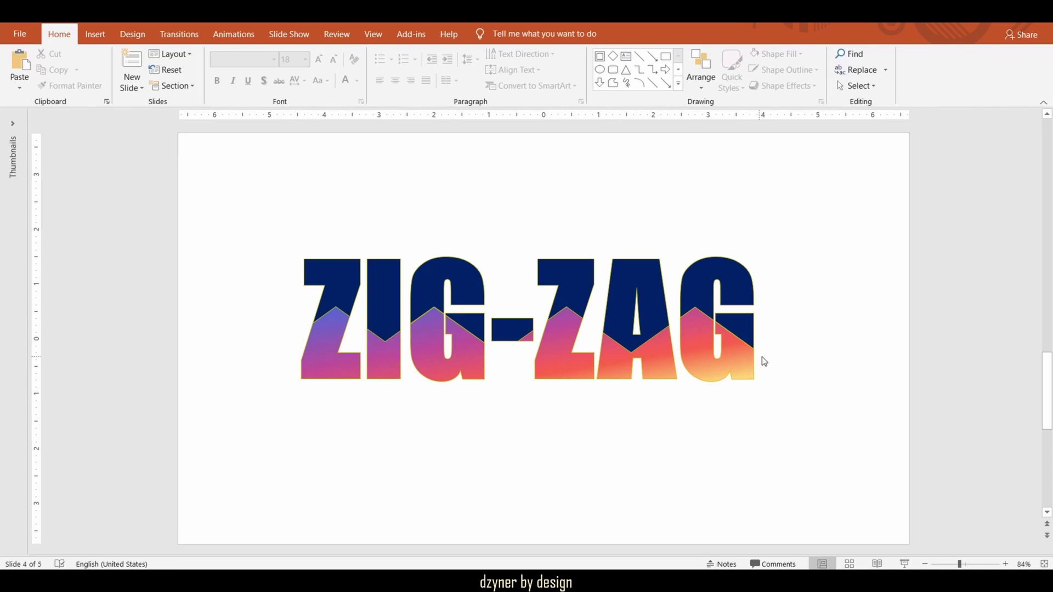
{"action": "scroll", "coordinate": [766, 362], "scroll_direction": "down", "scroll_amount": 1}
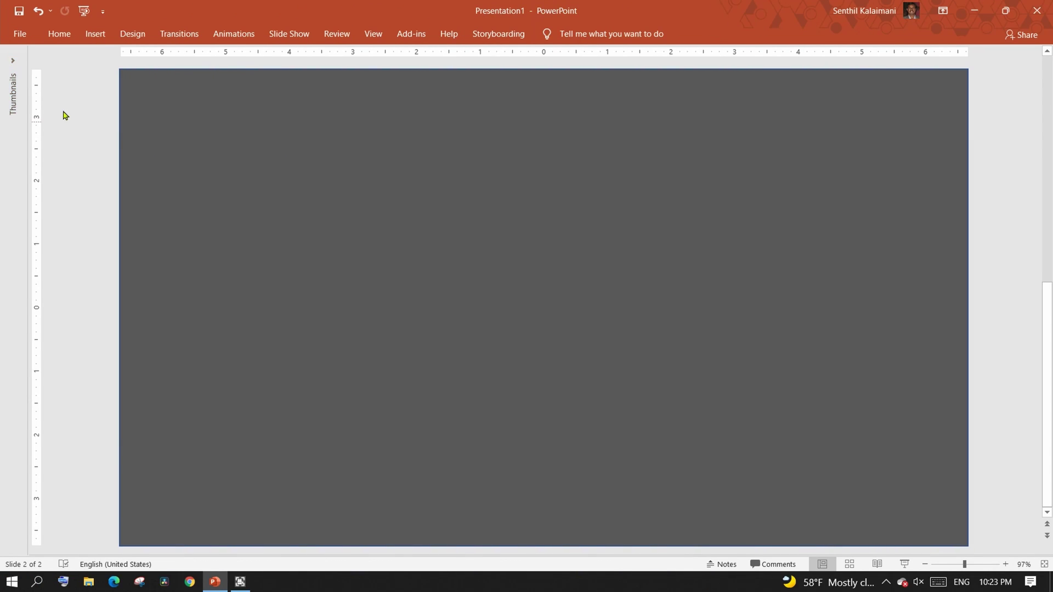
Step: Add a text box reading EXPLORE, enlarge its font greatly, and move it to the top centre
{"action": "left_click", "coordinate": [95, 34]}
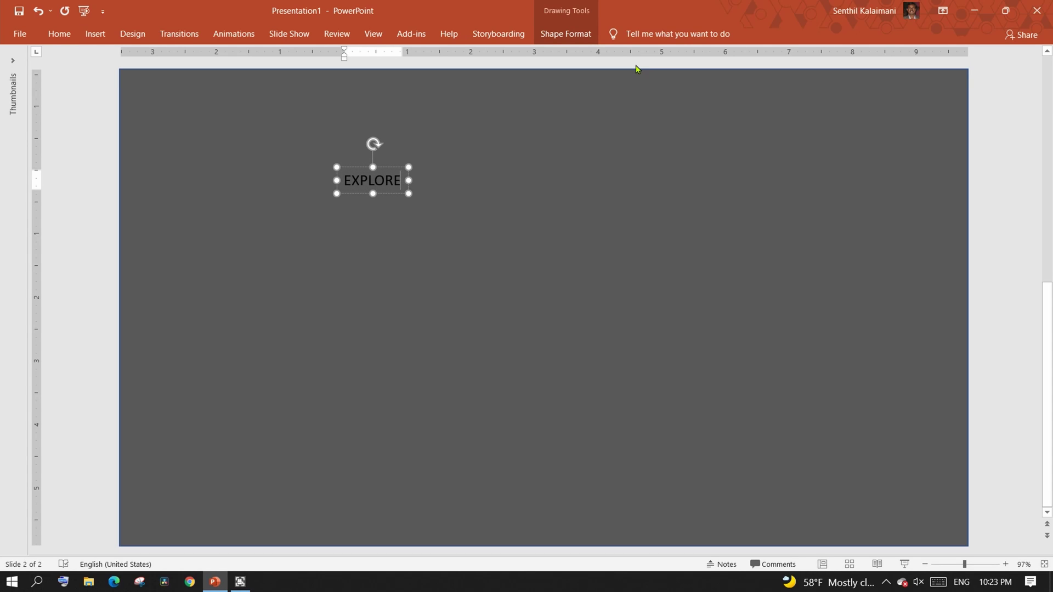
{"action": "key", "text": "Escape"}
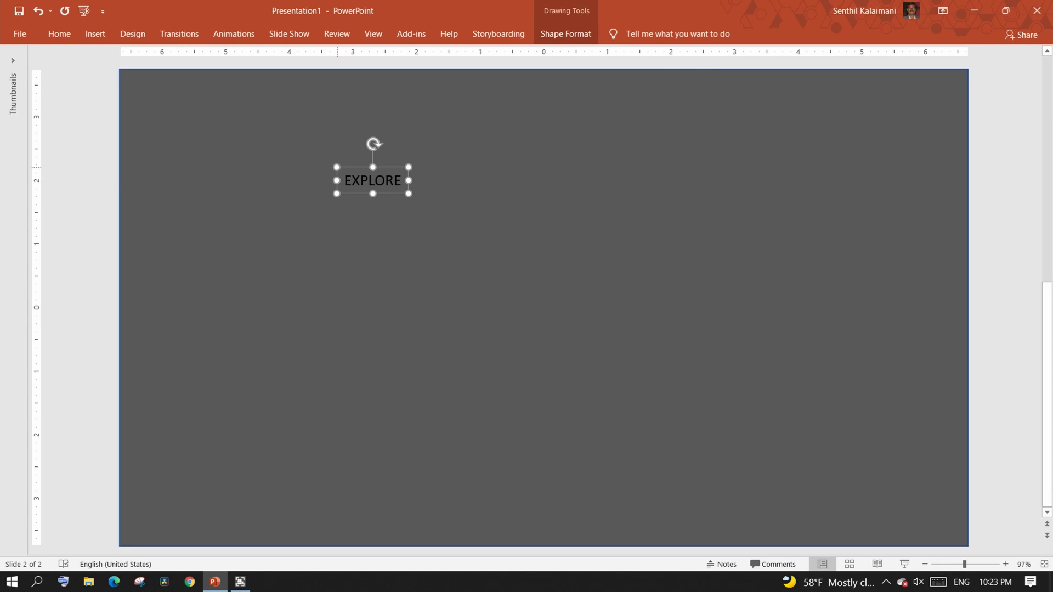
{"action": "key", "text": "ctrl+shift+period"}
{"action": "key", "text": "ctrl+shift+period"}
{"action": "key", "text": "ctrl+shift+period"}
{"action": "key", "text": "ctrl+shift+period"}
{"action": "key", "text": "ctrl+shift+period"}
{"action": "key", "text": "ctrl+shift+period"}
{"action": "key", "text": "ctrl+shift+period"}
{"action": "key", "text": "ctrl+shift+period"}
{"action": "key", "text": "ctrl+shift+period"}
{"action": "key", "text": "ctrl+shift+period"}
{"action": "key", "text": "ctrl+shift+period"}
{"action": "key", "text": "ctrl+shift+period"}
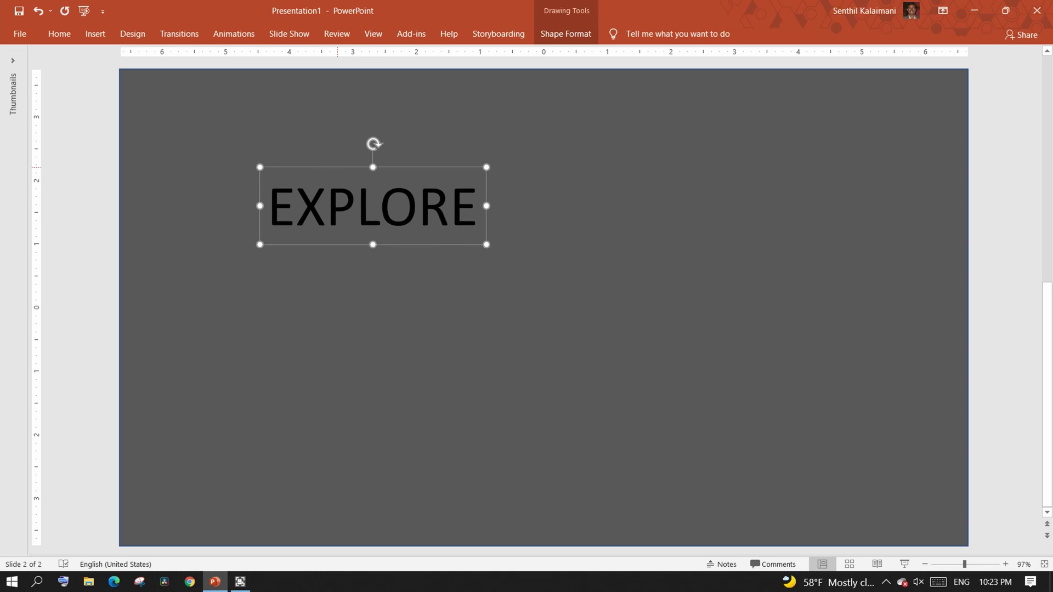
{"action": "key", "text": "ctrl+shift+period"}
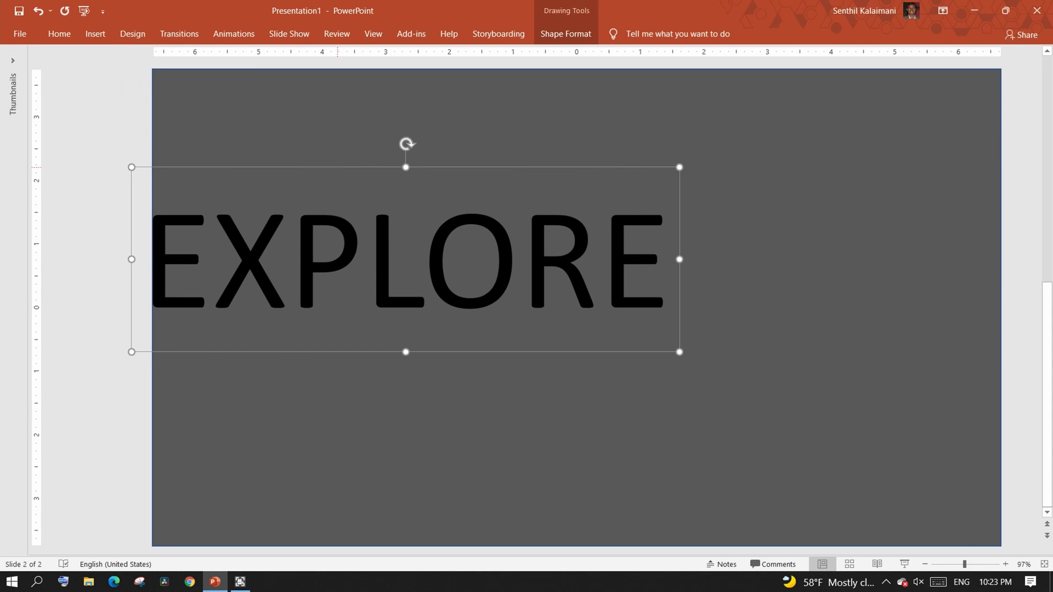
{"action": "left_click_drag", "start_coordinate": [477, 352], "coordinate": [648, 258]}
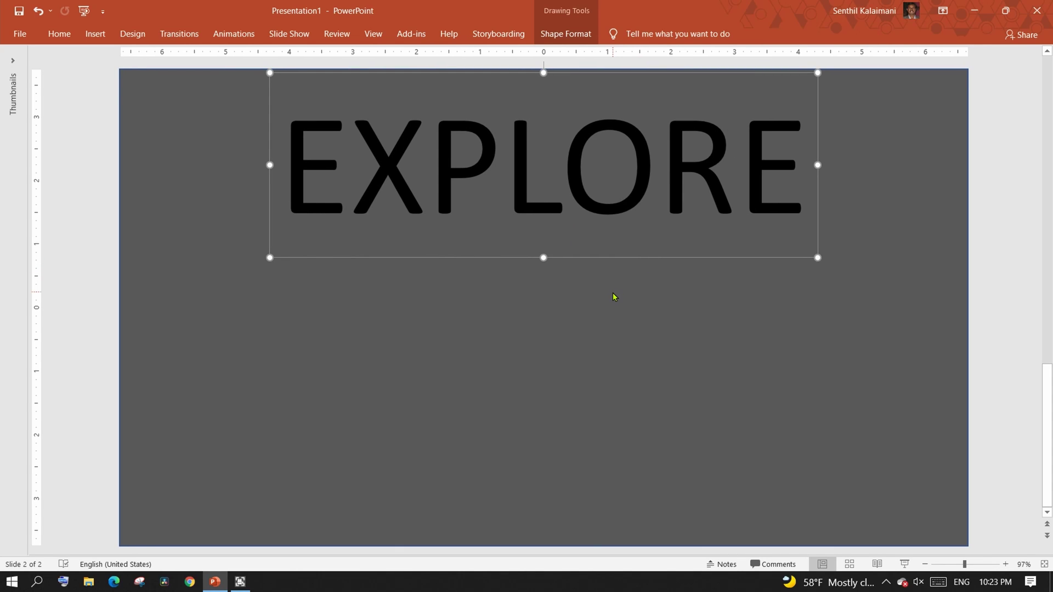
Step: Duplicate the EXPLORE text box twice, placing each copy below the previous one
{"action": "key", "text": "ctrl+d"}
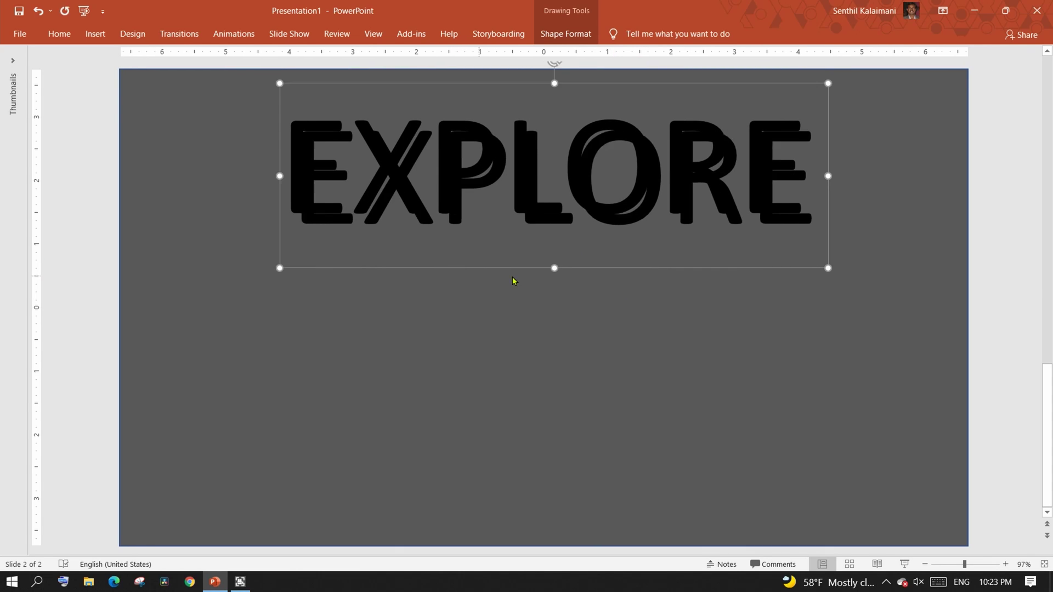
{"action": "left_click_drag", "start_coordinate": [827, 107], "coordinate": [815, 217]}
{"action": "key", "text": "ctrl+d"}
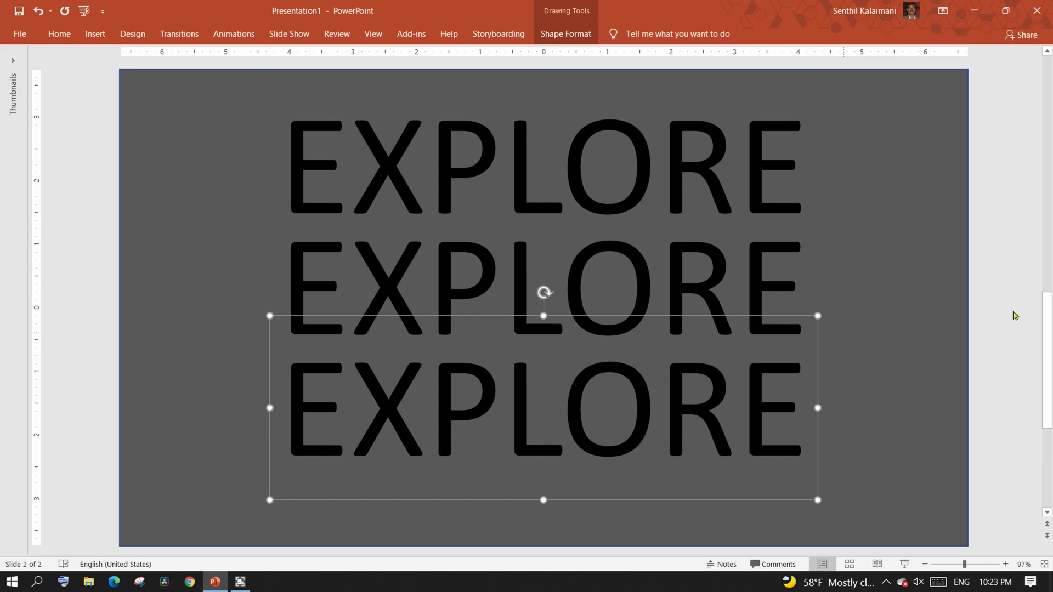
{"action": "left_click", "coordinate": [58, 35]}
{"action": "left_click", "coordinate": [58, 36]}
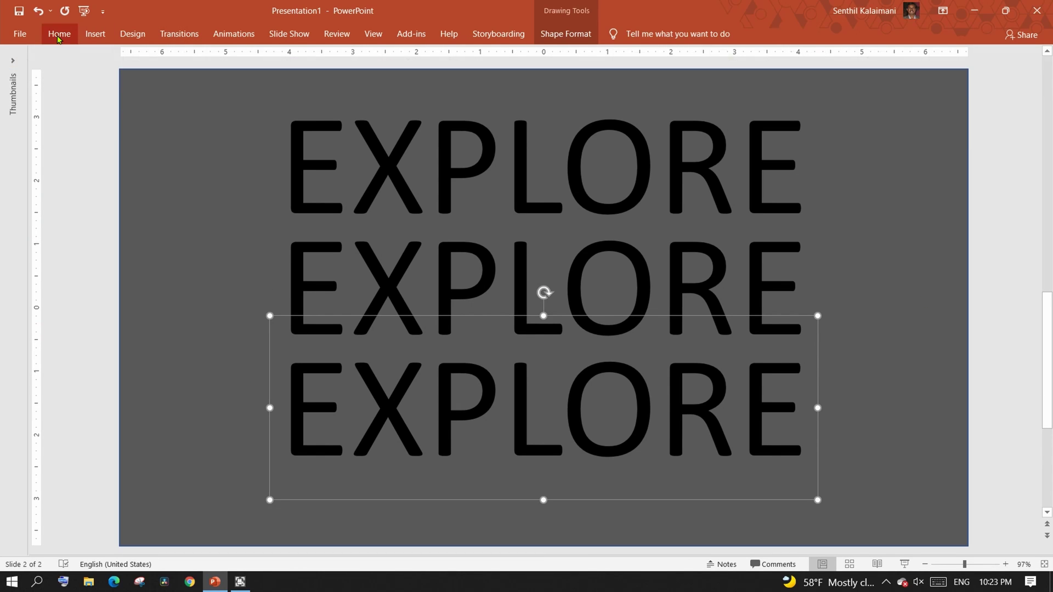
{"action": "left_click", "coordinate": [92, 246]}
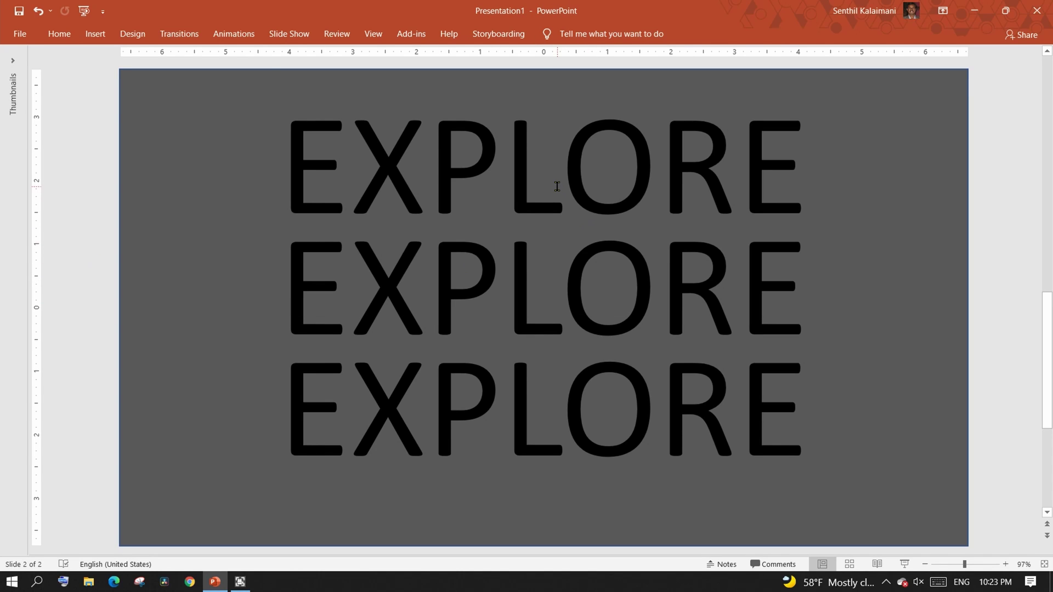
Step: Set the top EXPLORE line in the Homestead One font
{"action": "double_click", "coordinate": [648, 181]}
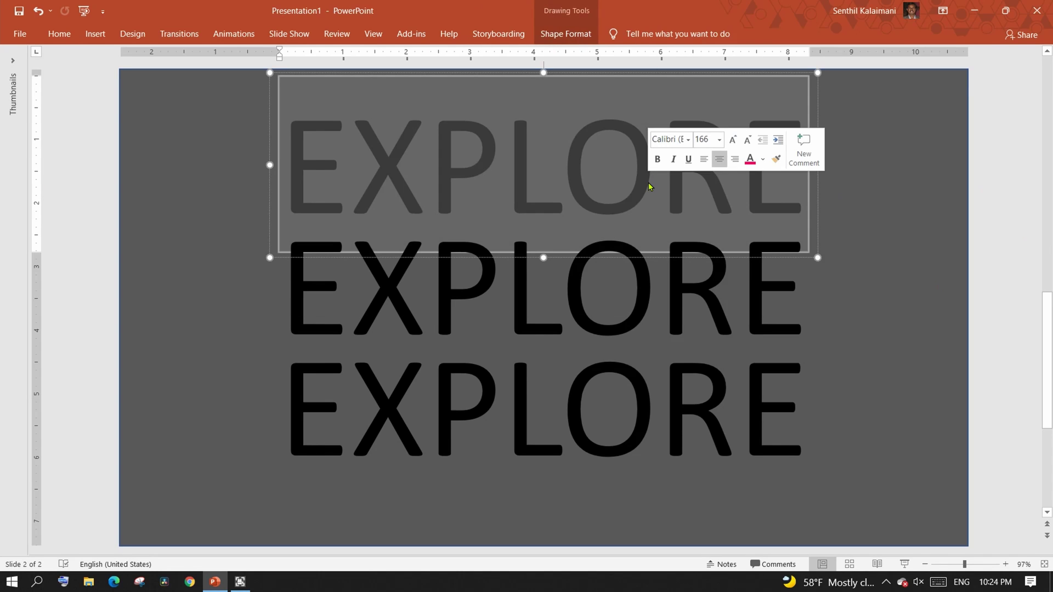
{"action": "left_click", "coordinate": [690, 144]}
{"action": "scroll", "coordinate": [707, 329], "scroll_direction": "down", "scroll_amount": 10}
{"action": "scroll", "coordinate": [711, 341], "scroll_direction": "down", "scroll_amount": 20}
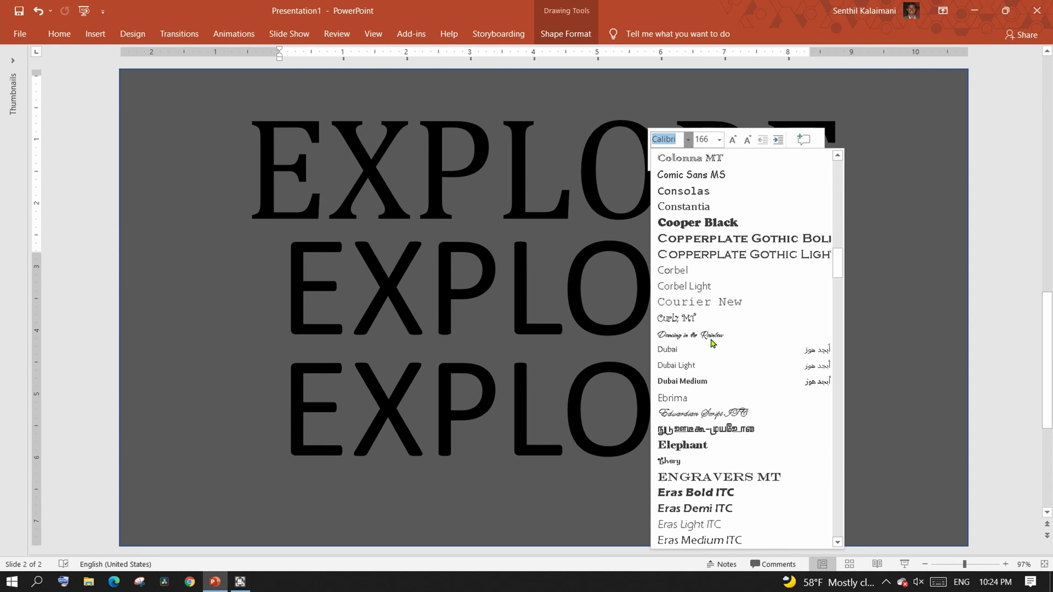
{"action": "scroll", "coordinate": [711, 341], "scroll_direction": "down", "scroll_amount": 7}
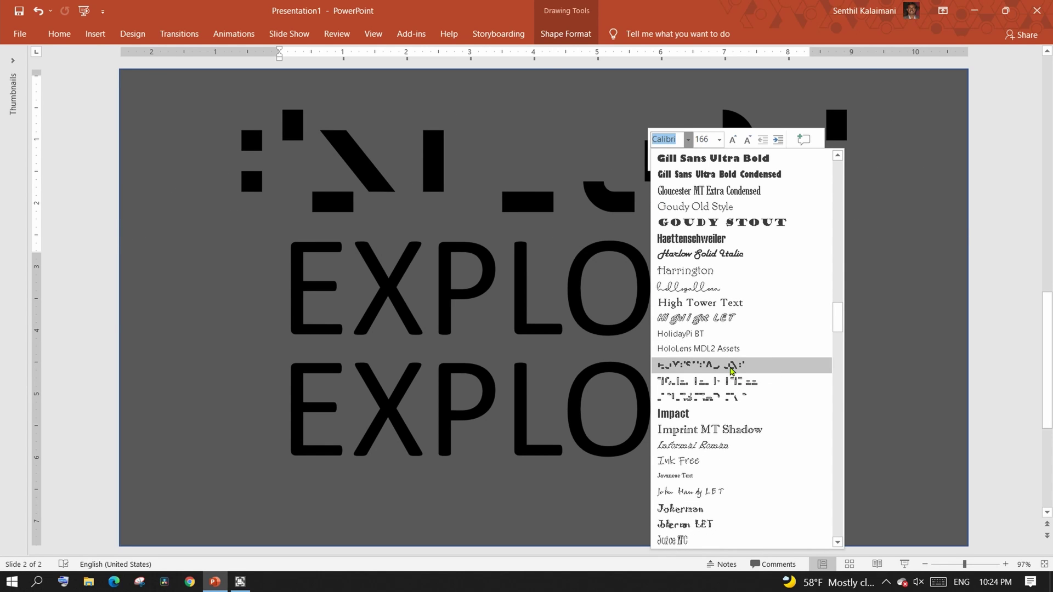
{"action": "left_click", "coordinate": [730, 365]}
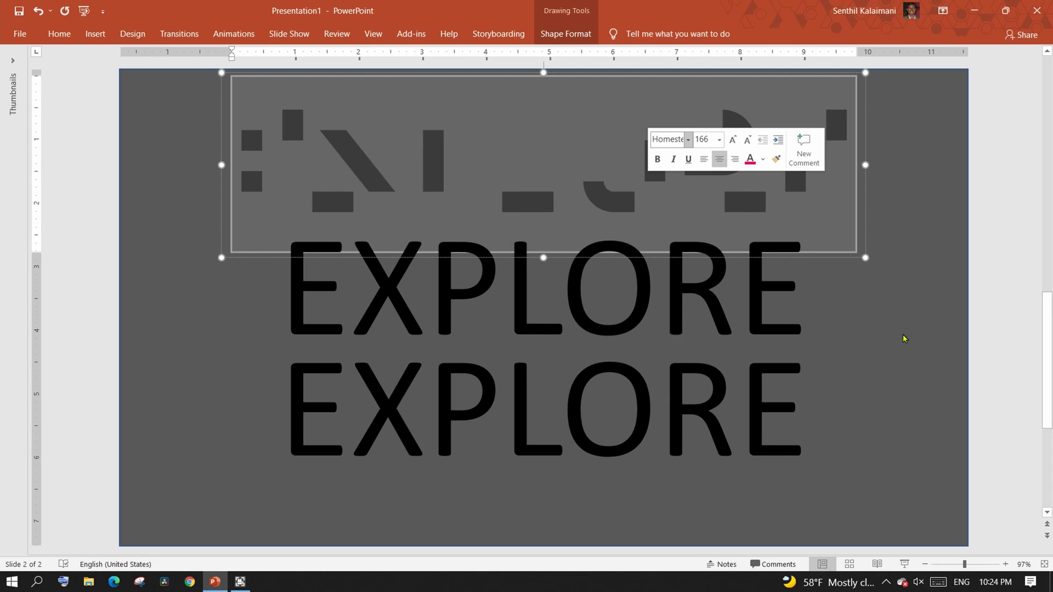
{"action": "left_click", "coordinate": [1013, 313]}
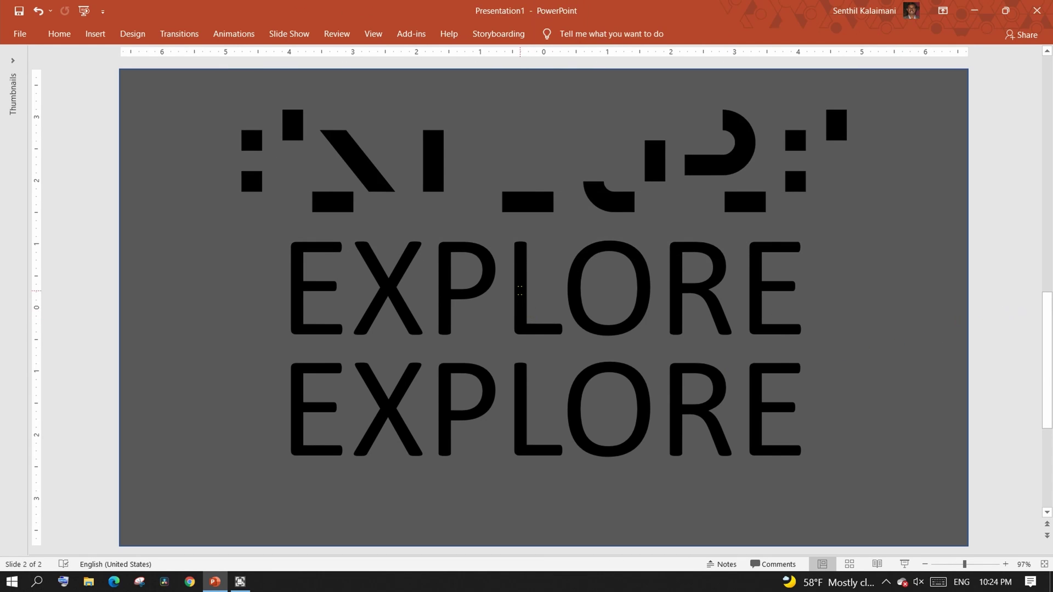
Step: Set the middle EXPLORE line in Homestead Two
{"action": "left_click", "coordinate": [519, 290]}
{"action": "double_click", "coordinate": [519, 289]}
{"action": "left_click", "coordinate": [576, 251]}
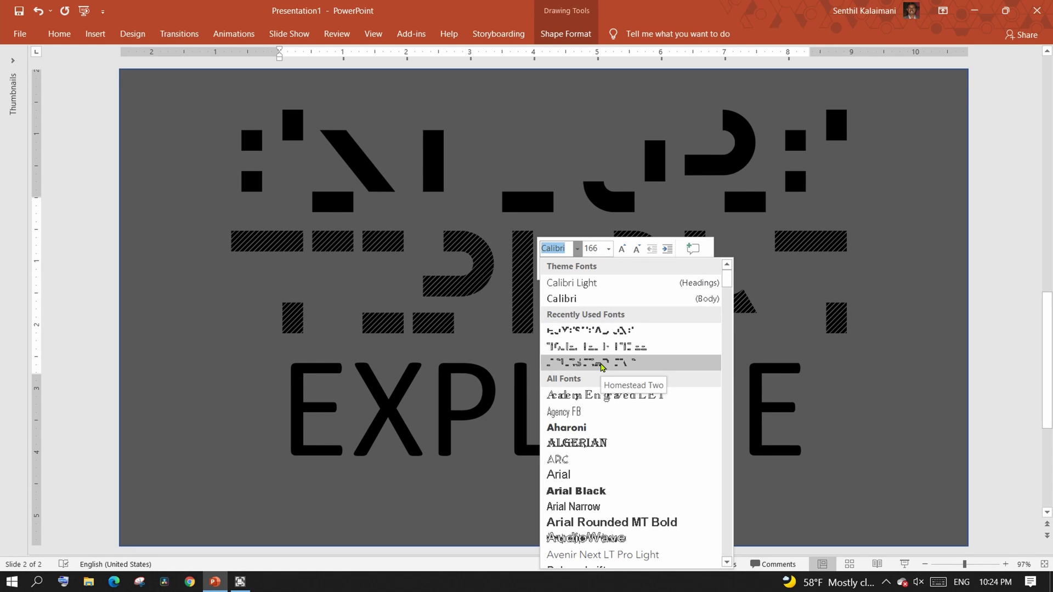
{"action": "left_click", "coordinate": [600, 365]}
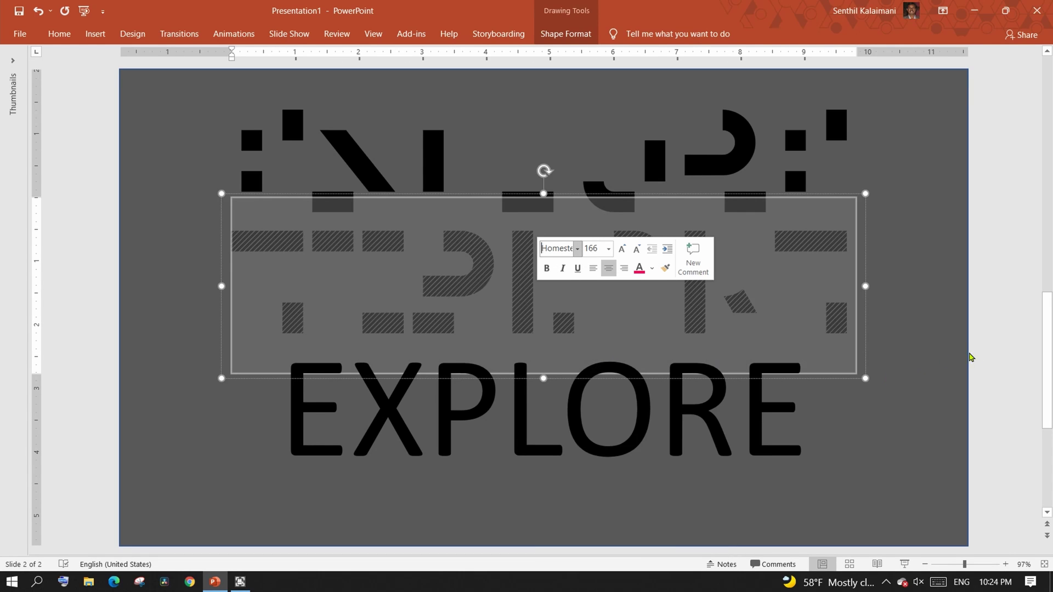
Step: Change the bottom EXPLORE line from Calibri to Homestead Three
{"action": "left_click", "coordinate": [503, 446]}
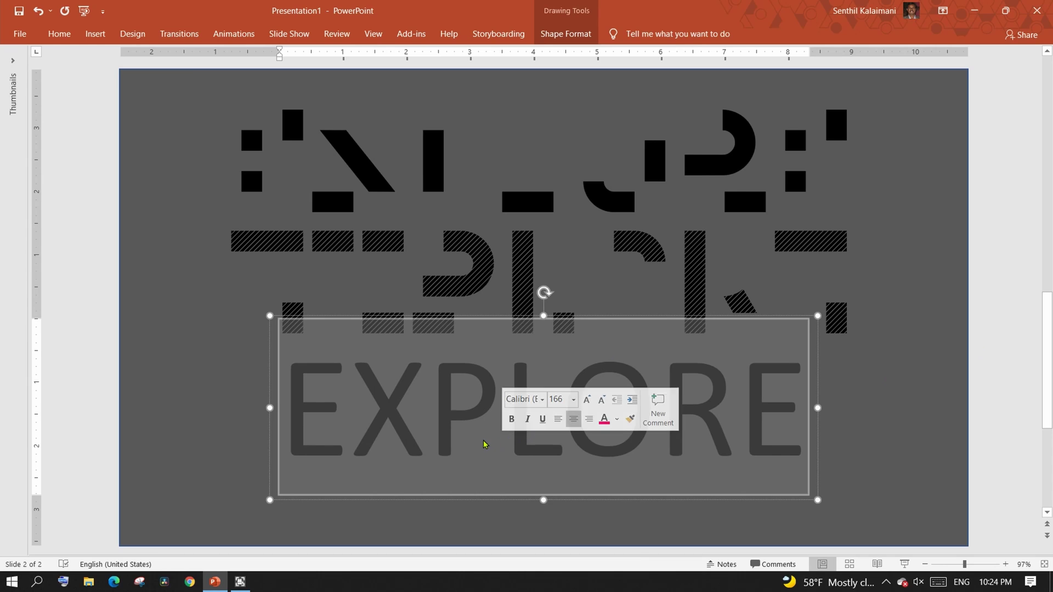
{"action": "left_click", "coordinate": [541, 405]}
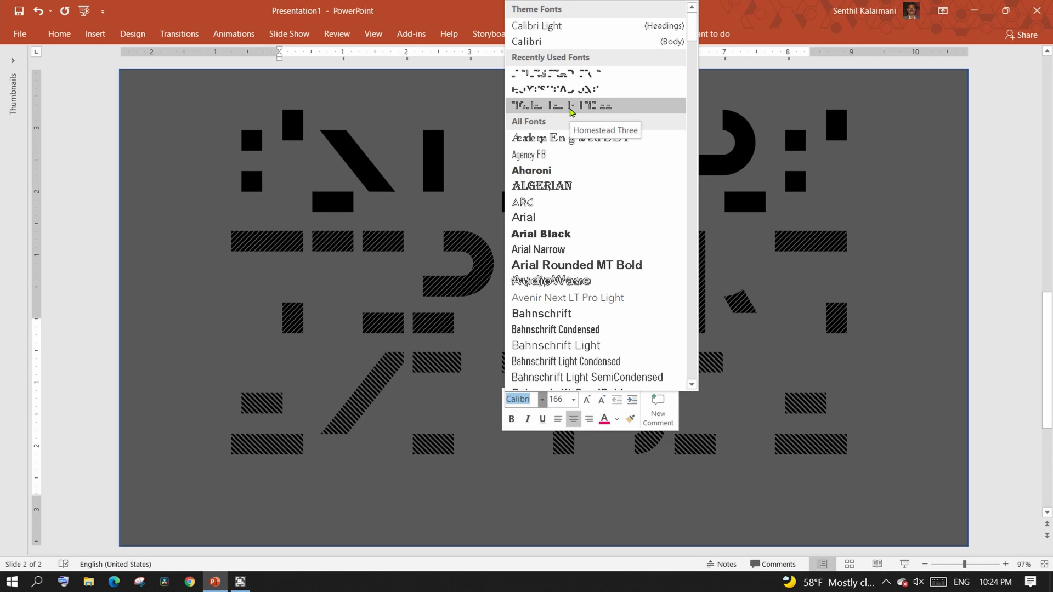
{"action": "left_click", "coordinate": [570, 106]}
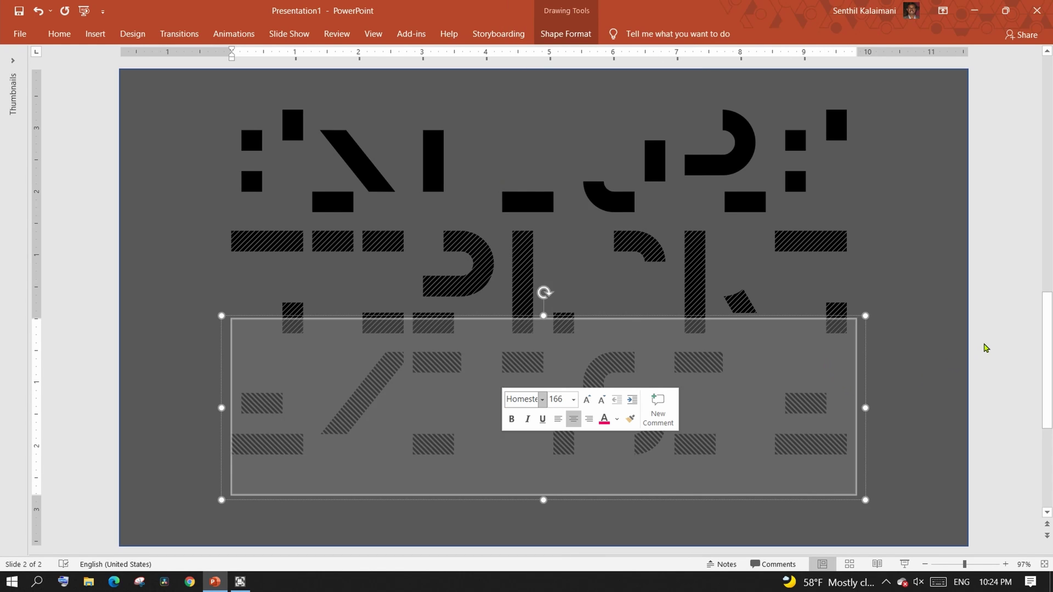
{"action": "left_click", "coordinate": [984, 361]}
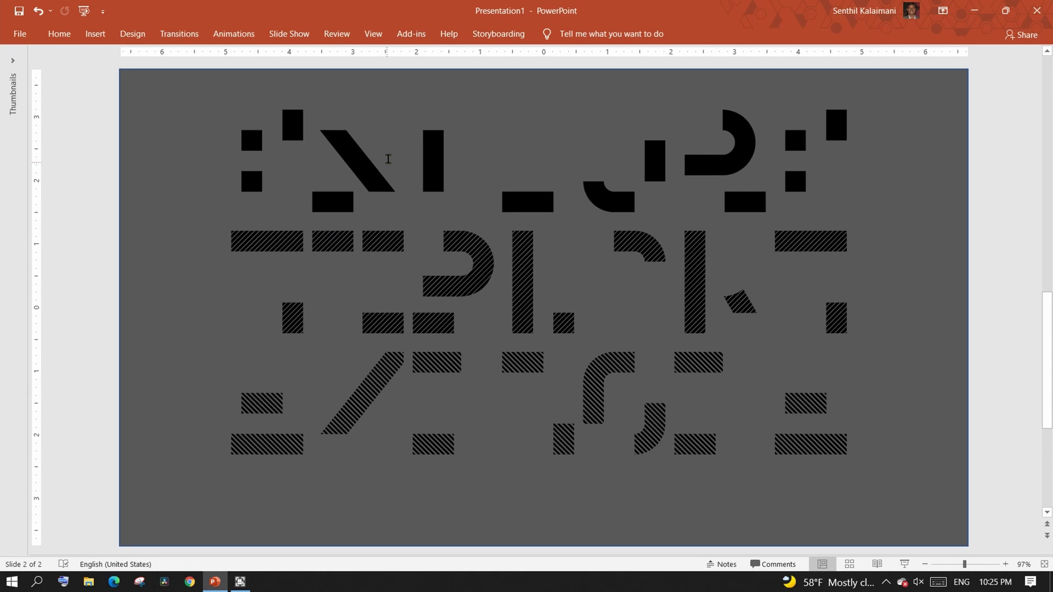
Step: Give the top EXPLORE layer a white text fill
{"action": "left_click", "coordinate": [388, 159]}
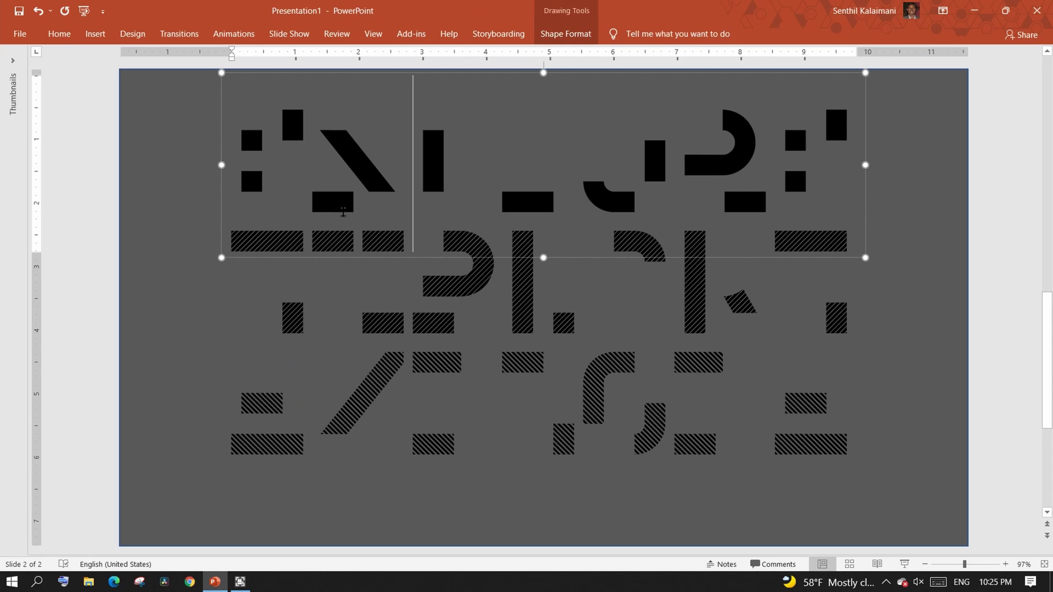
{"action": "left_click", "coordinate": [322, 257]}
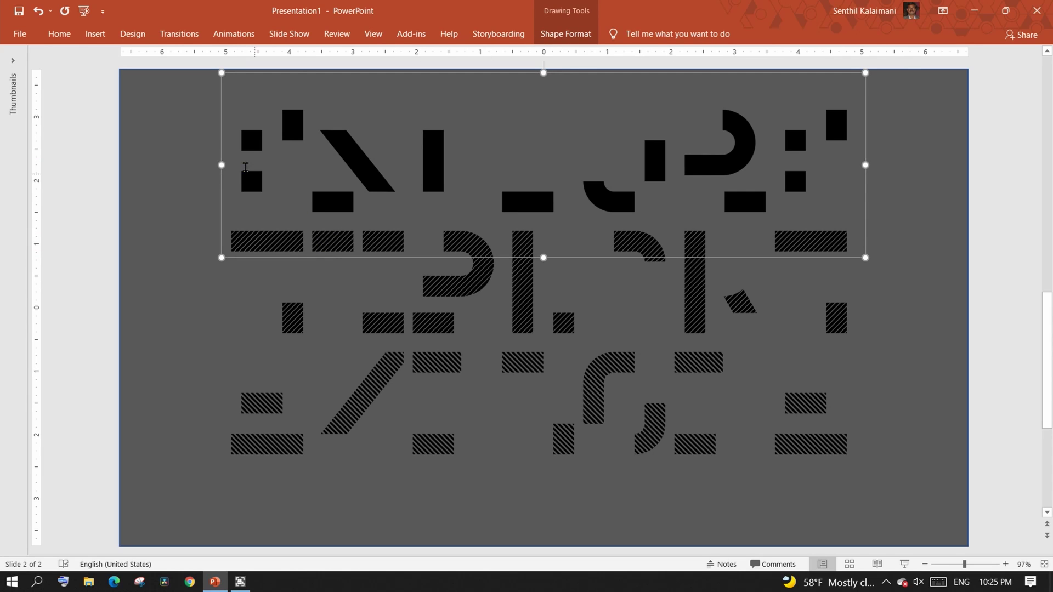
{"action": "left_click", "coordinate": [565, 36]}
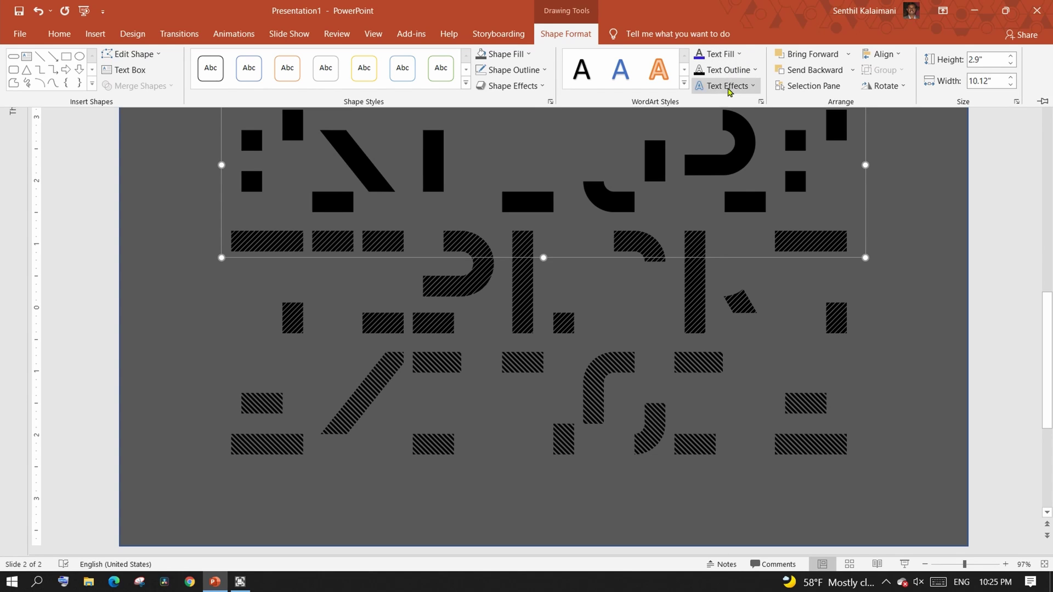
{"action": "left_click", "coordinate": [738, 55]}
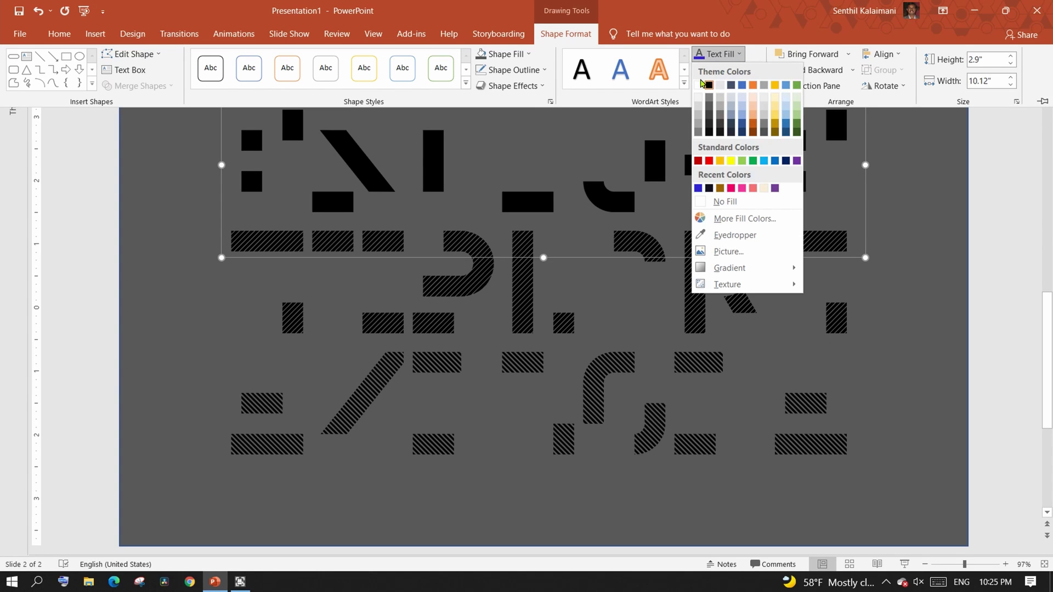
{"action": "left_click", "coordinate": [701, 83]}
Step: Colour the middle EXPLORE layer's text neon pink
{"action": "left_click", "coordinate": [514, 288]}
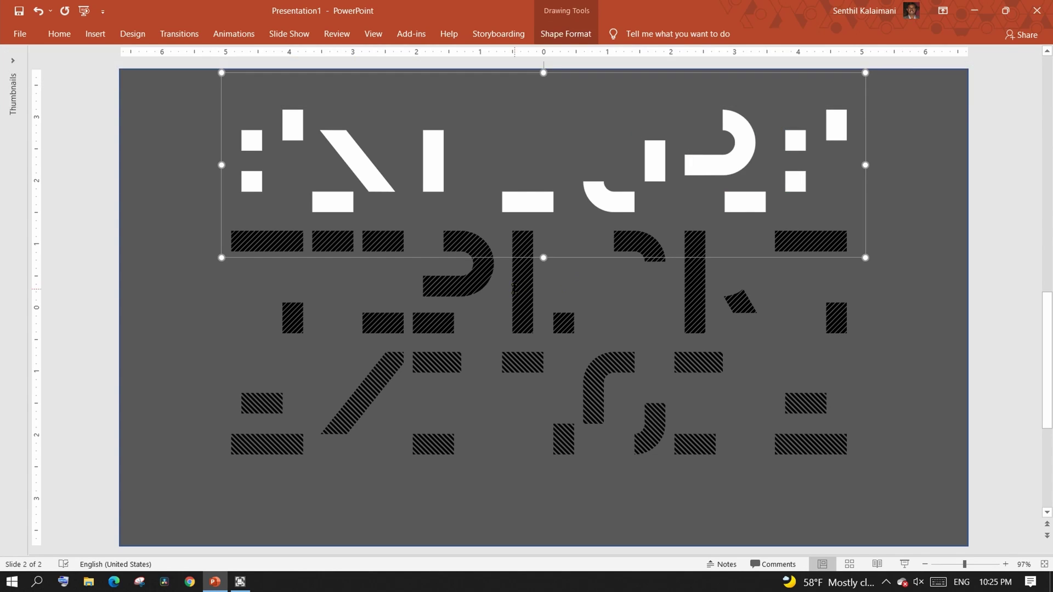
{"action": "left_click", "coordinate": [861, 211]}
{"action": "left_click", "coordinate": [567, 37]}
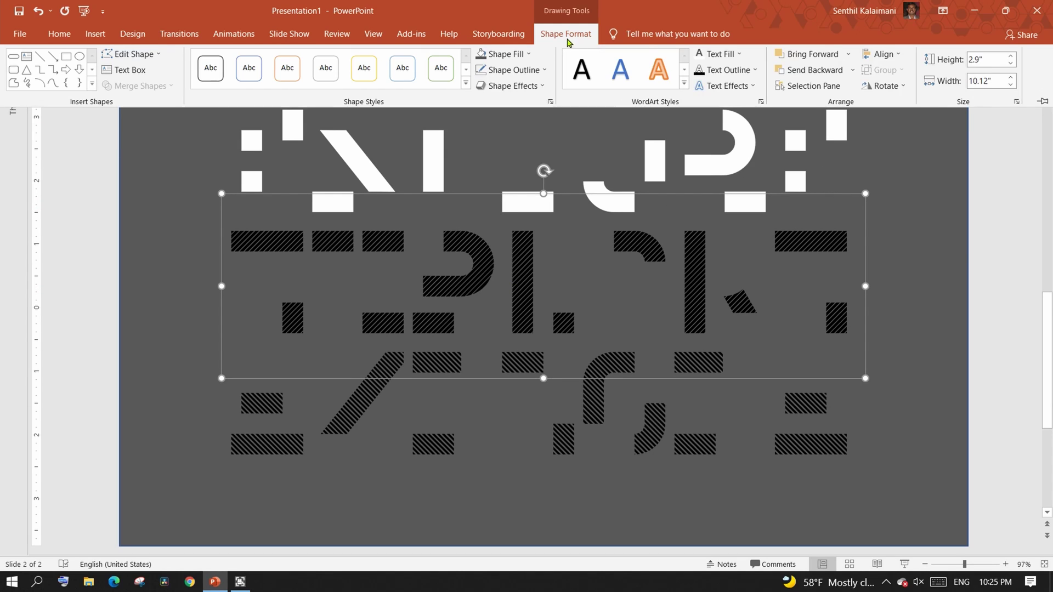
{"action": "left_click", "coordinate": [739, 55]}
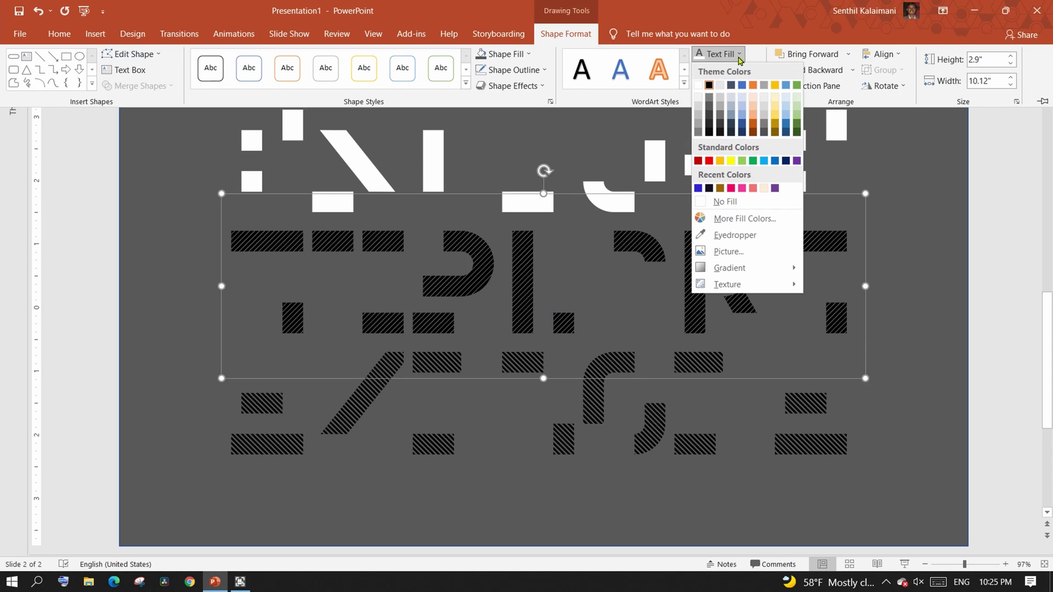
{"action": "left_click", "coordinate": [732, 189]}
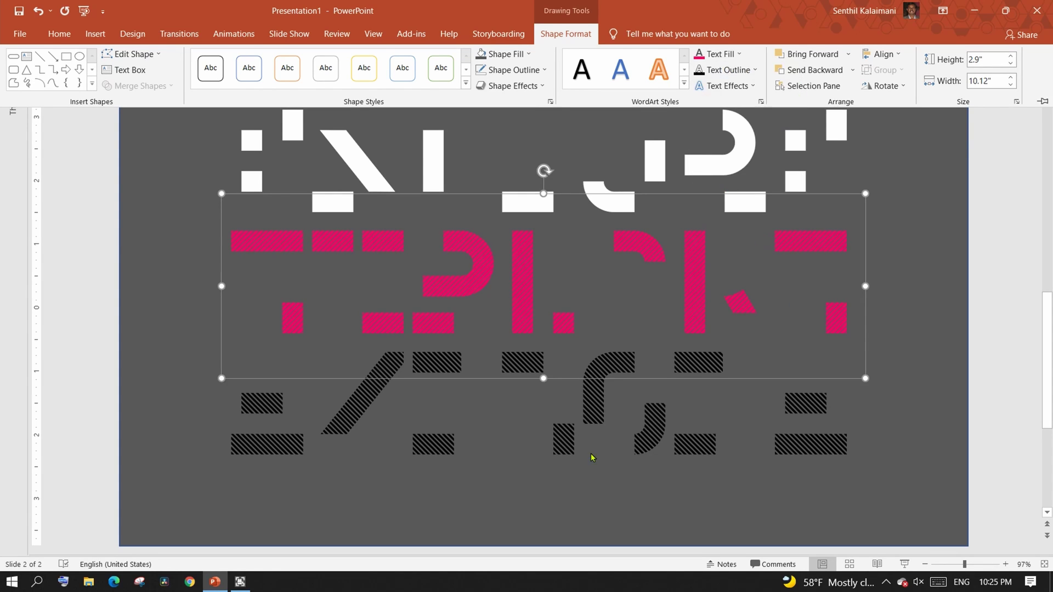
Step: Colour the bottom EXPLORE layer's text yellow
{"action": "left_click", "coordinate": [622, 422]}
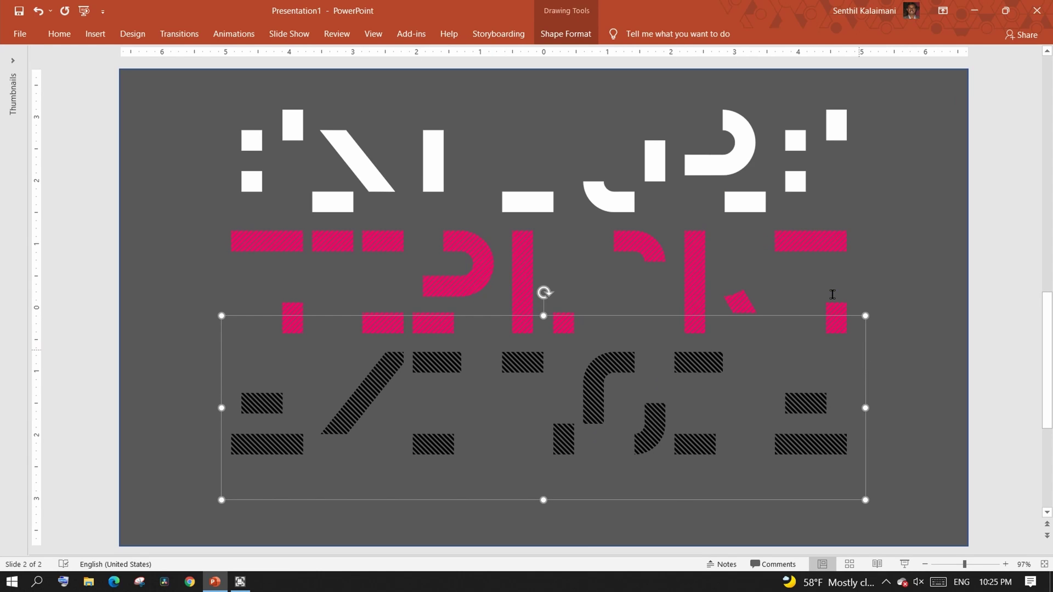
{"action": "left_click", "coordinate": [575, 36]}
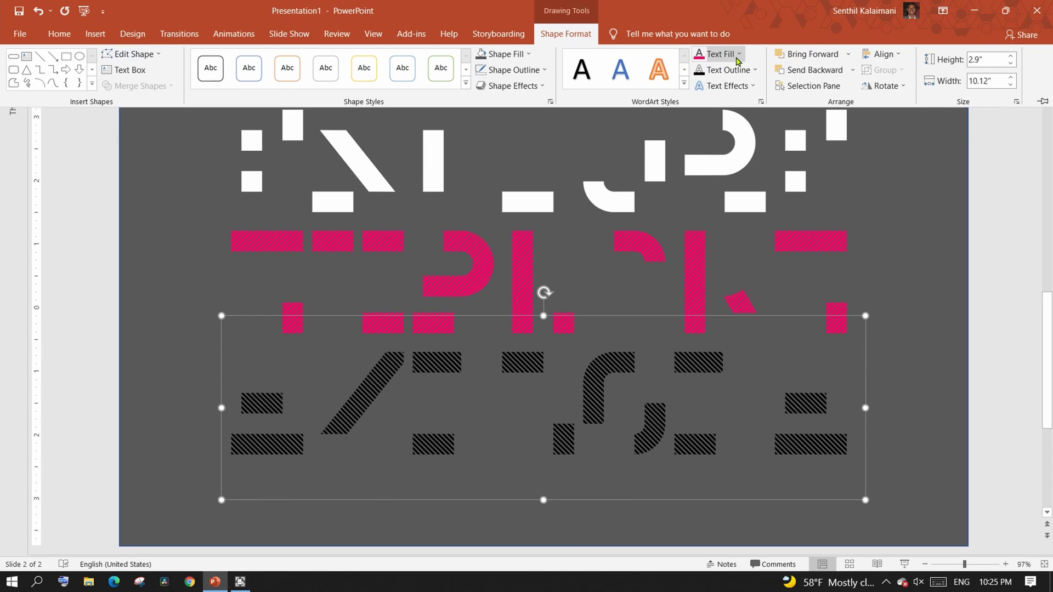
{"action": "left_click", "coordinate": [737, 54]}
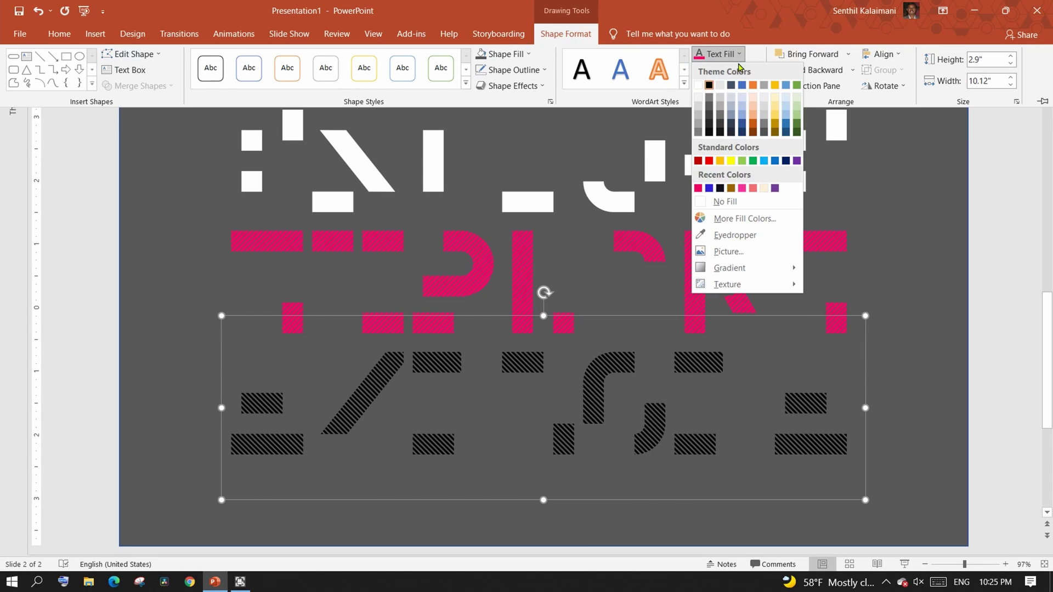
{"action": "left_click", "coordinate": [731, 161]}
{"action": "left_click", "coordinate": [989, 312]}
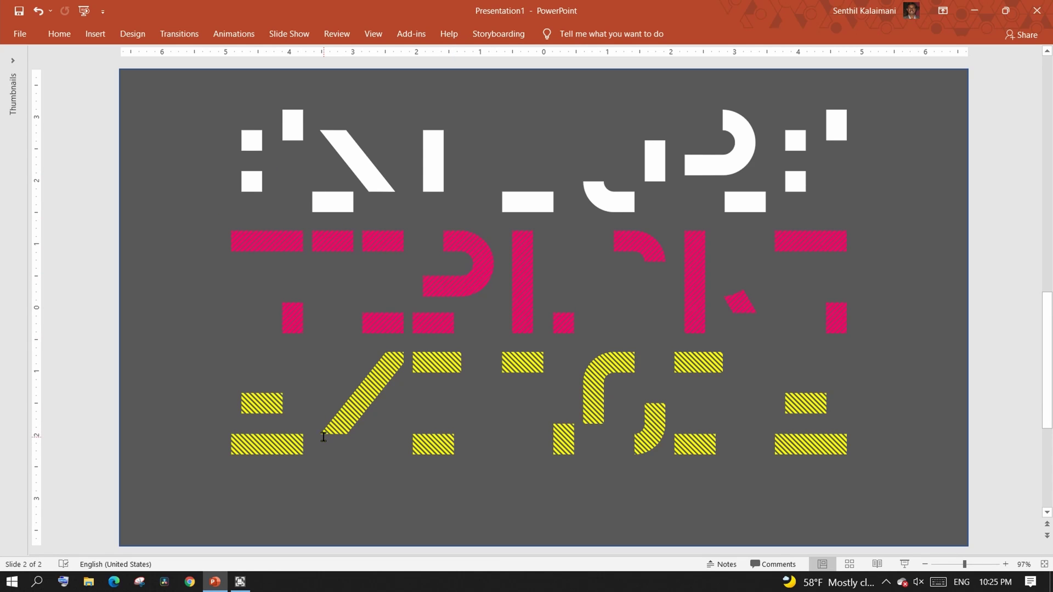
Step: Select all three text layers and Align Middle so they overlap into one EXPLORE
{"action": "key", "text": "ctrl+a"}
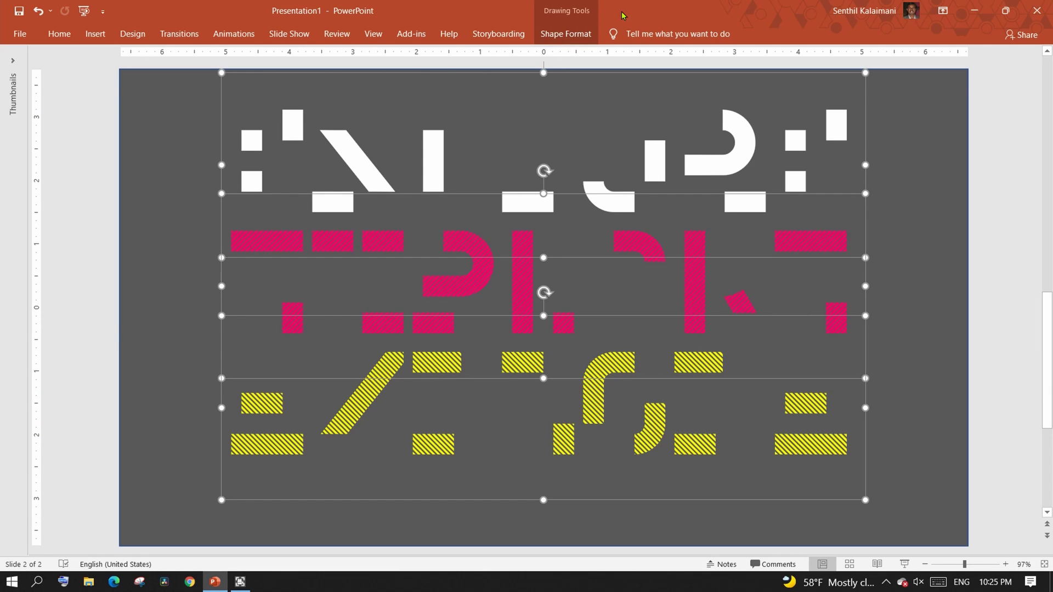
{"action": "left_click", "coordinate": [568, 34]}
{"action": "left_click", "coordinate": [897, 55]}
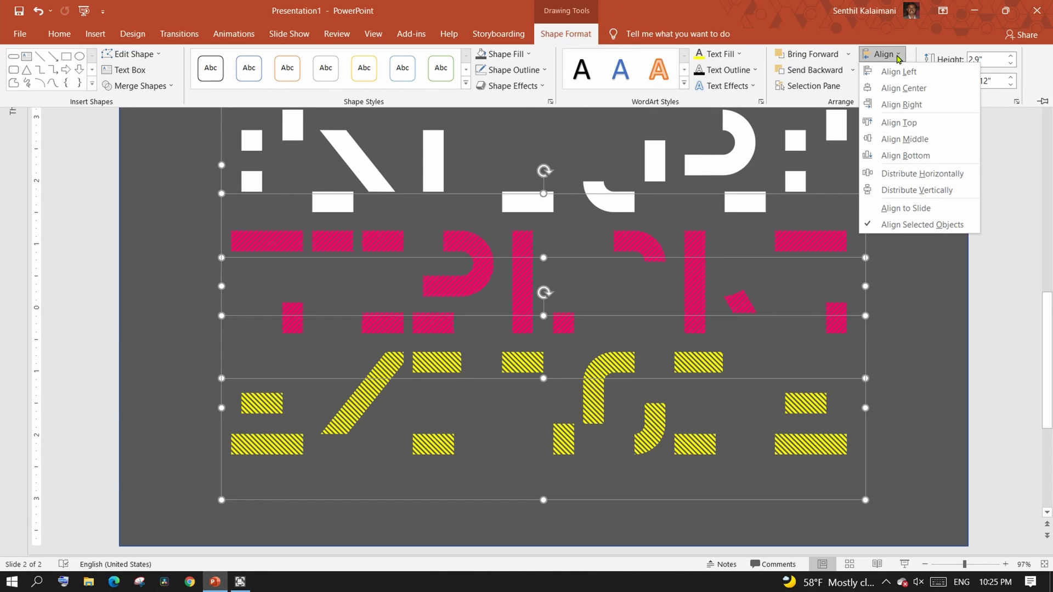
{"action": "left_click", "coordinate": [901, 143]}
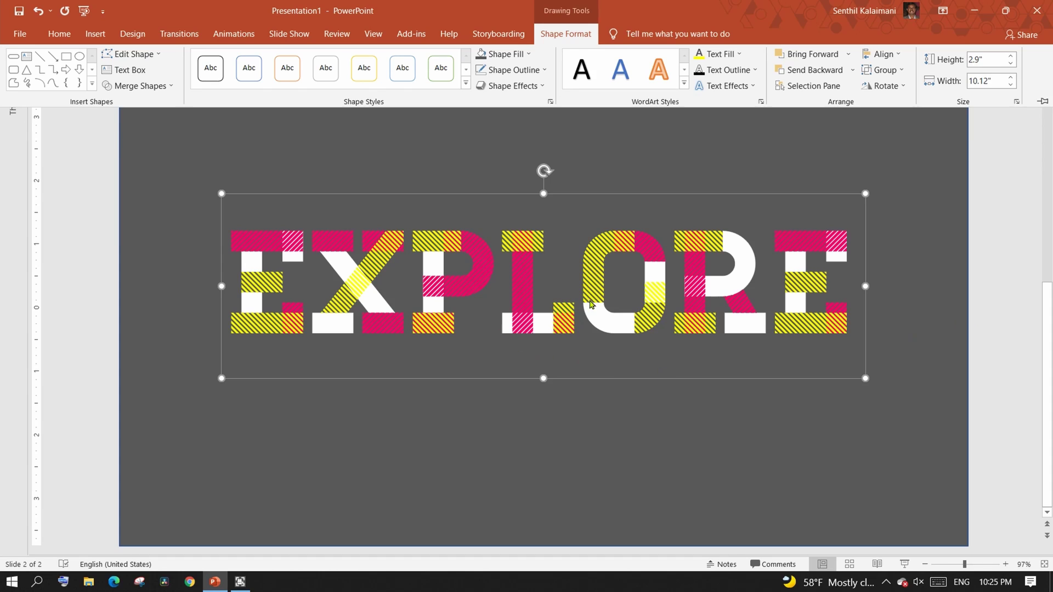
{"action": "key", "text": "ctrl+F1"}
{"action": "left_click", "coordinate": [955, 327]}
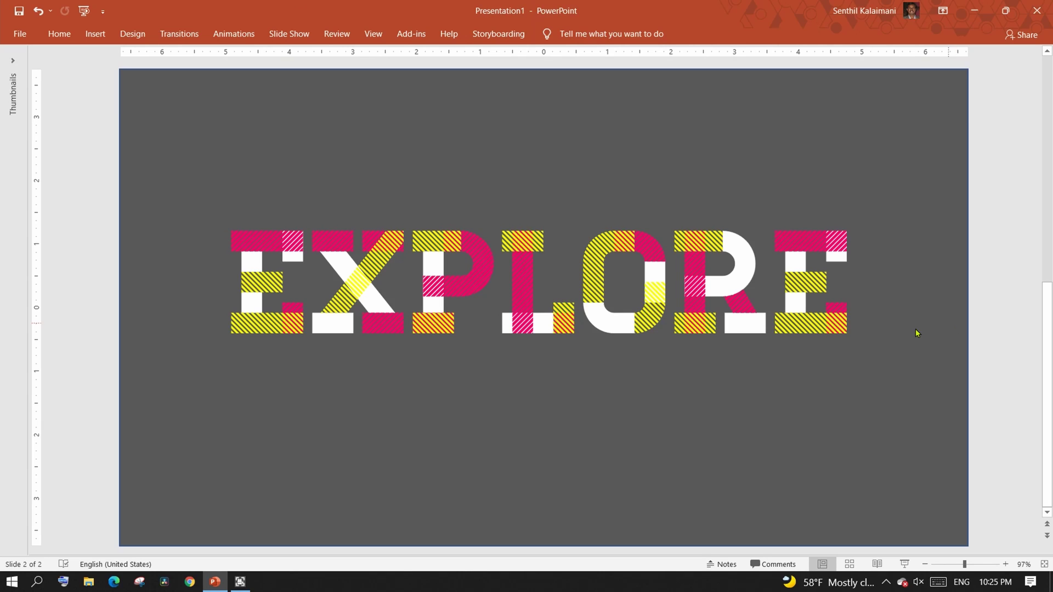
{"action": "left_click", "coordinate": [289, 281]}
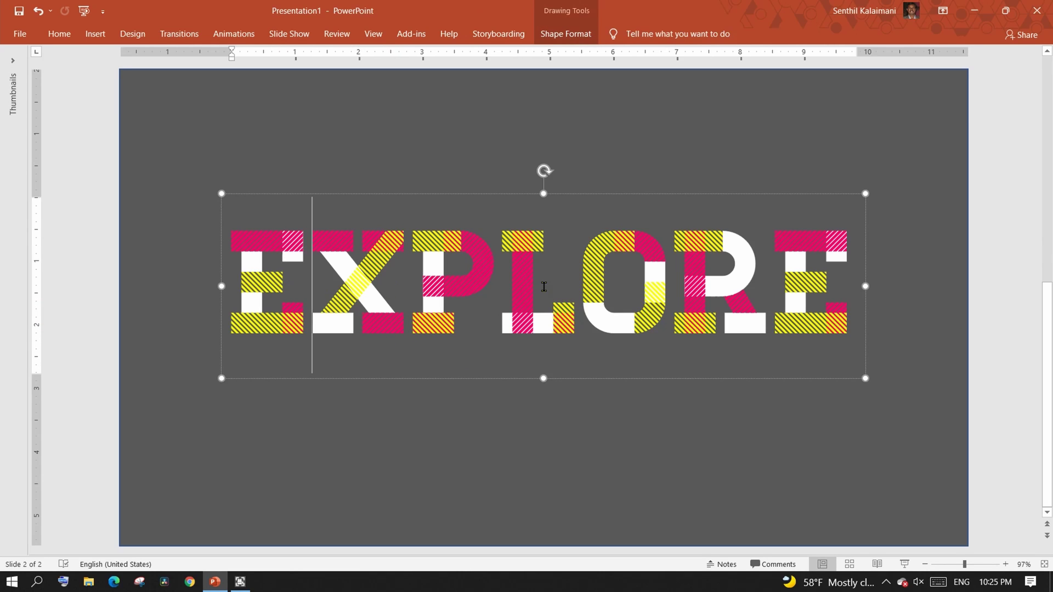
{"action": "left_click", "coordinate": [934, 303]}
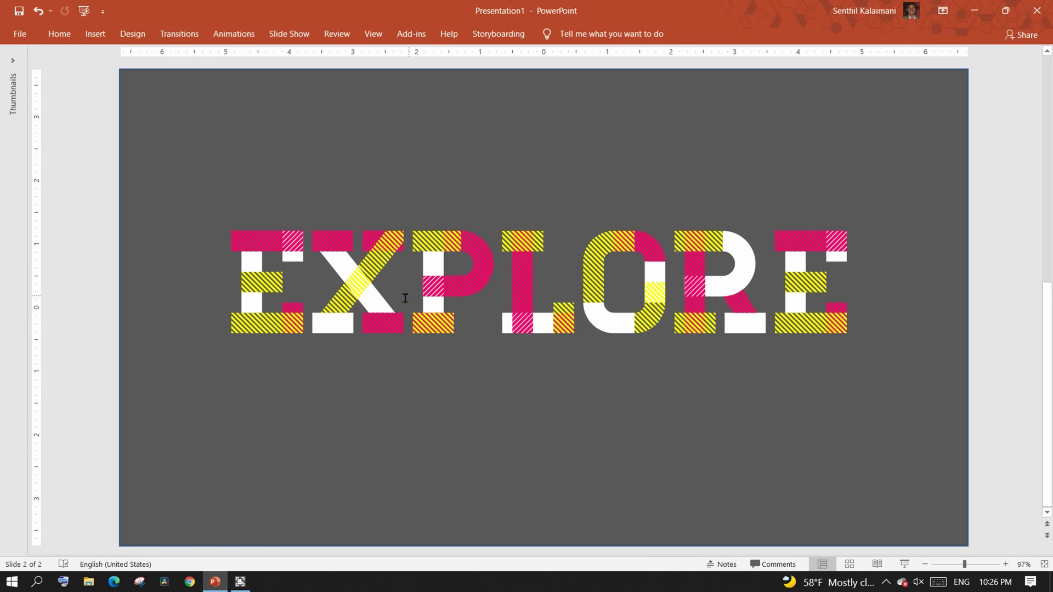
Step: Undo the stacking and give the white top layer an Appear entrance animation
{"action": "key", "text": "ctrl+z"}
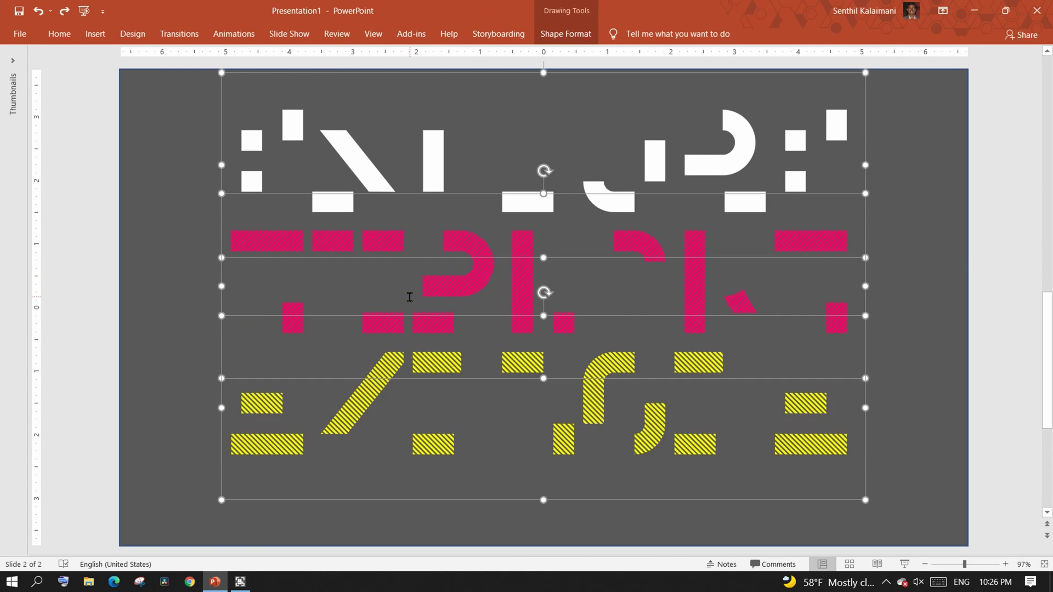
{"action": "left_click", "coordinate": [957, 238]}
{"action": "left_click", "coordinate": [678, 189]}
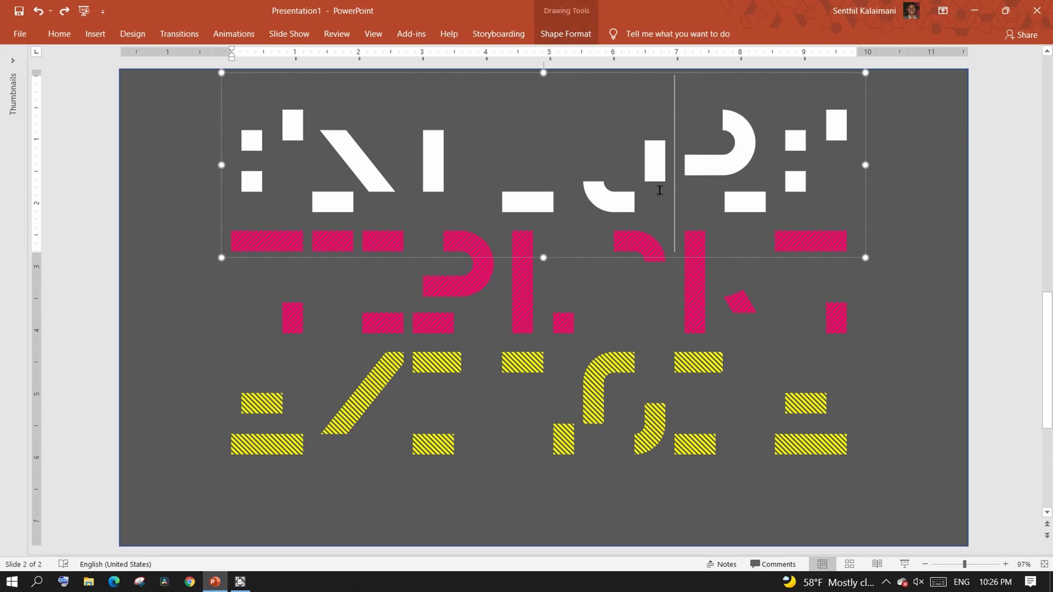
{"action": "left_click", "coordinate": [865, 180]}
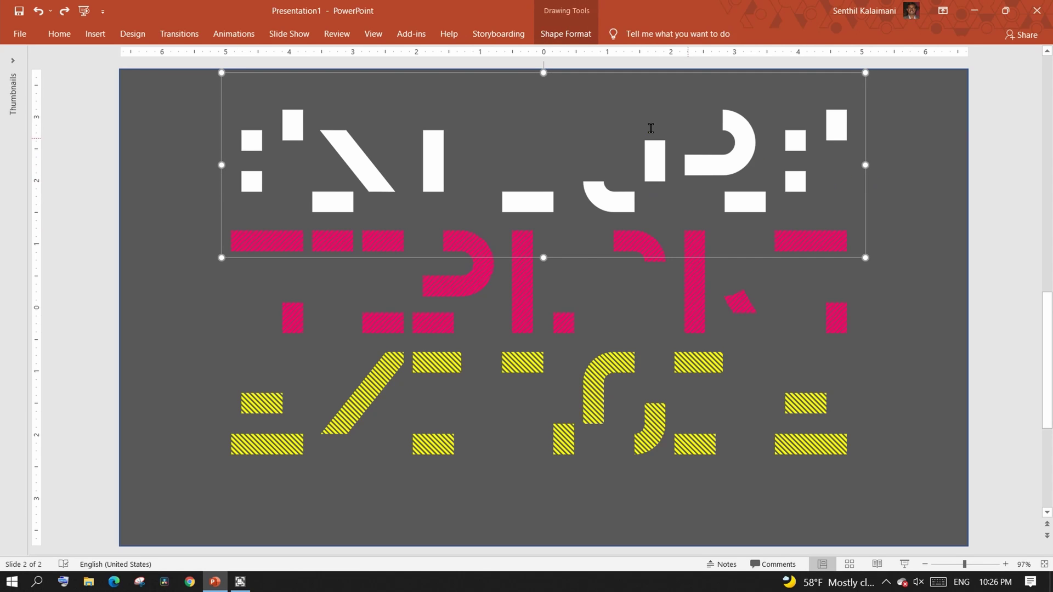
{"action": "left_click", "coordinate": [244, 33]}
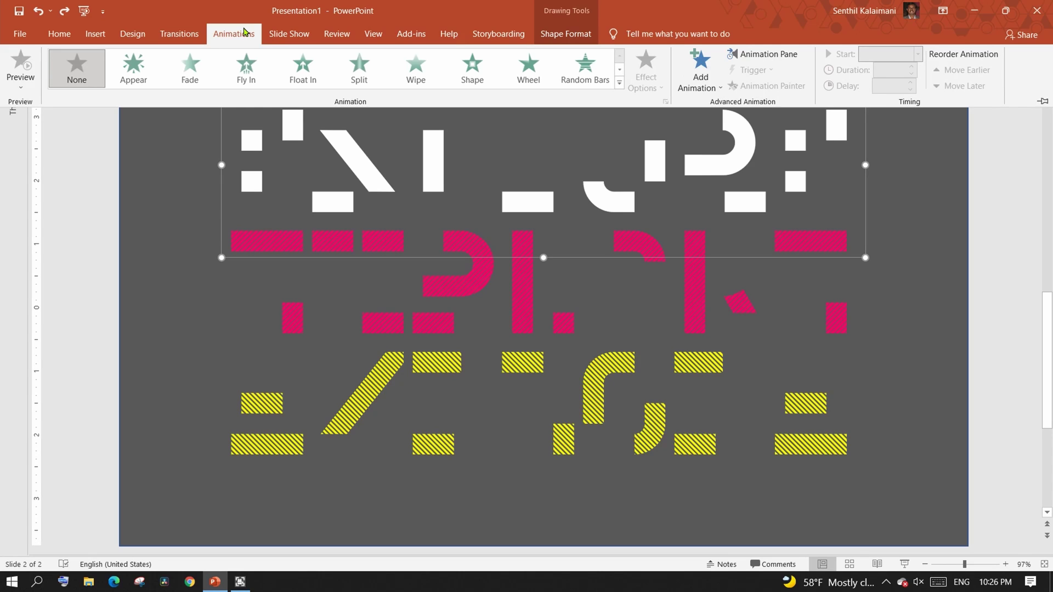
{"action": "left_click", "coordinate": [152, 67]}
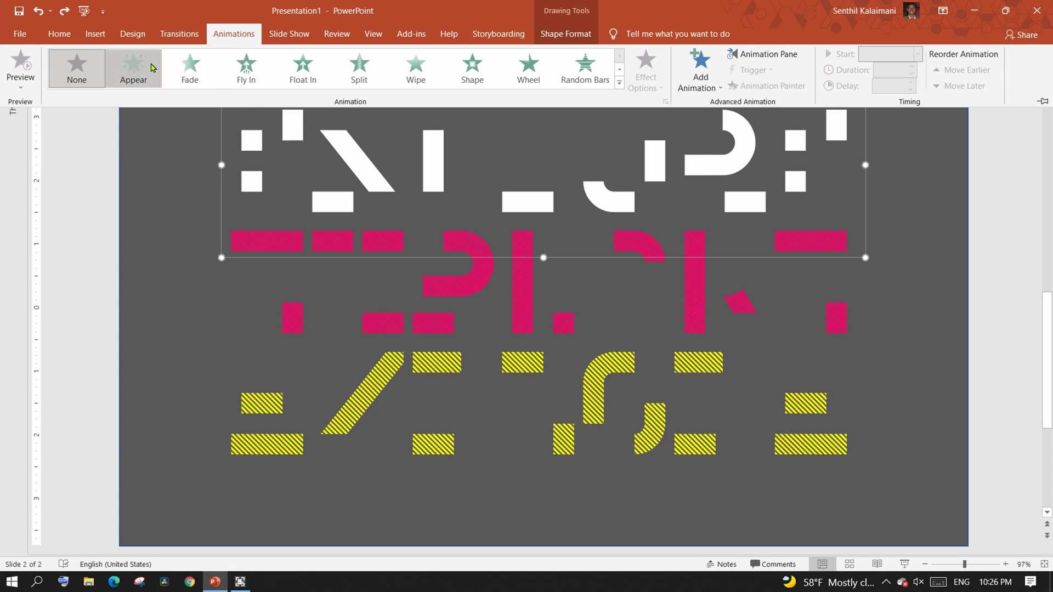
Step: Add a Blink emphasis effect to the white layer after its Appear
{"action": "left_click", "coordinate": [715, 92]}
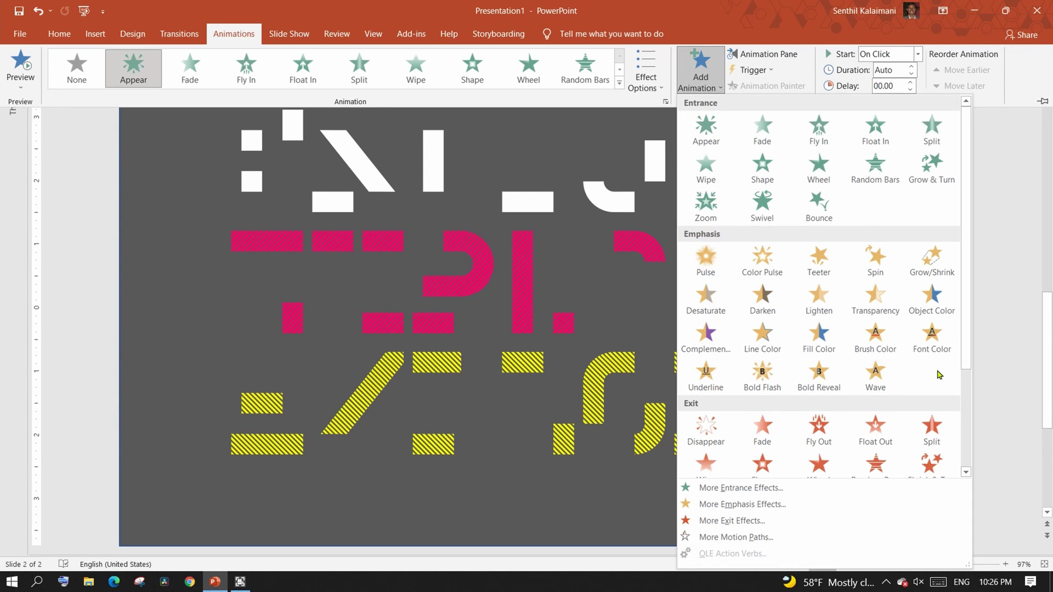
{"action": "left_click", "coordinate": [733, 505]}
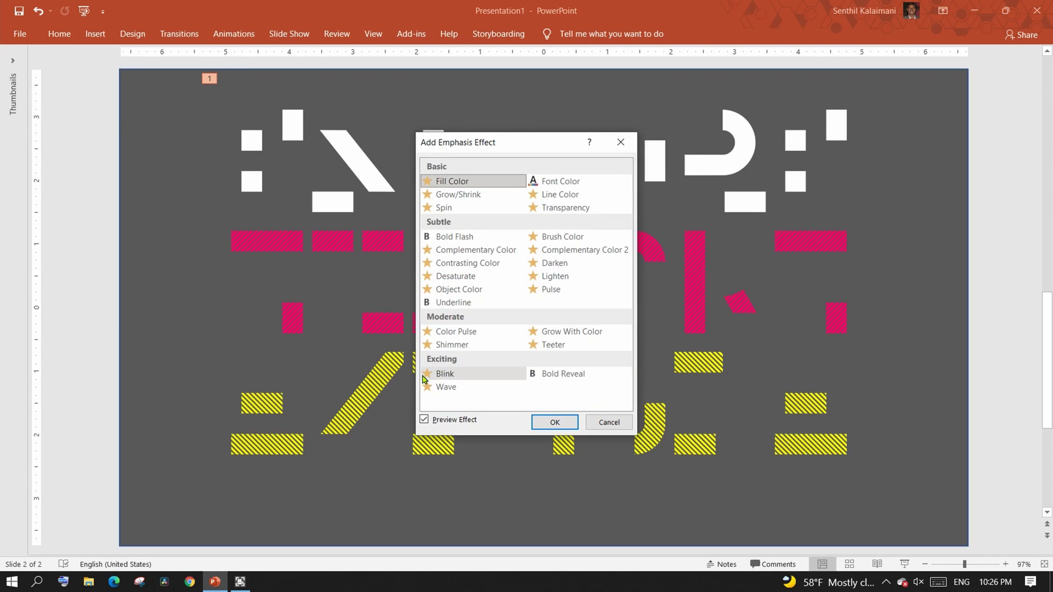
{"action": "left_click", "coordinate": [439, 375]}
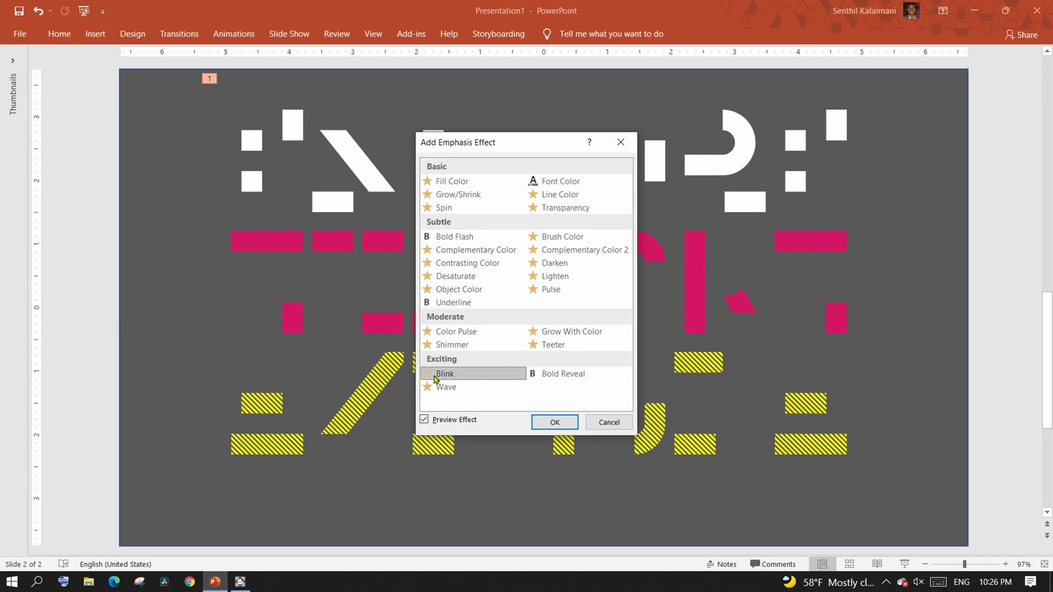
{"action": "left_click", "coordinate": [555, 422]}
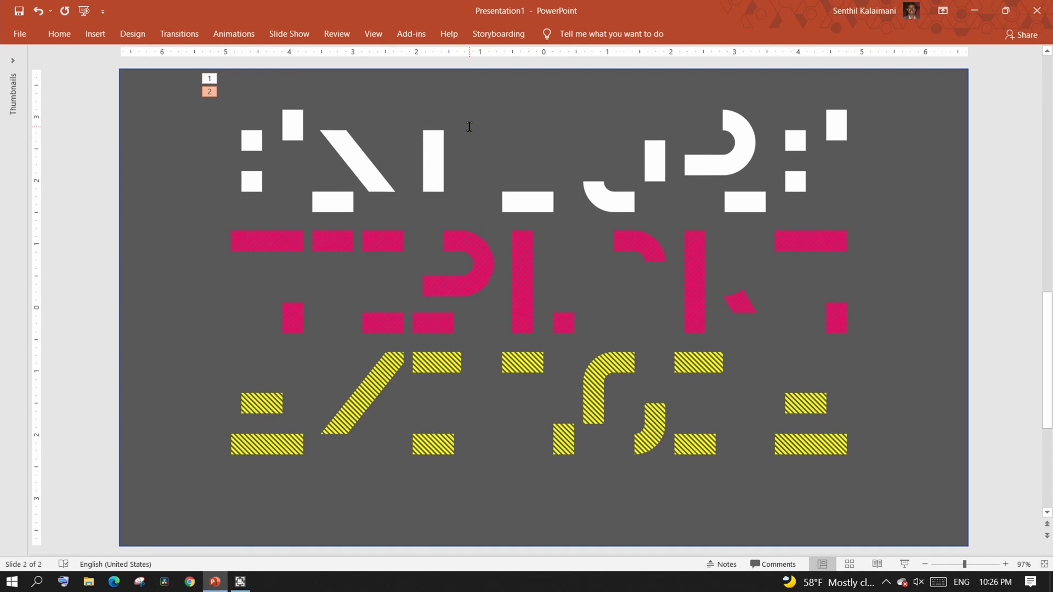
Step: Open the Animation Pane and pin the ribbon to view the white layer's animations
{"action": "left_click", "coordinate": [233, 34]}
{"action": "left_click", "coordinate": [765, 64]}
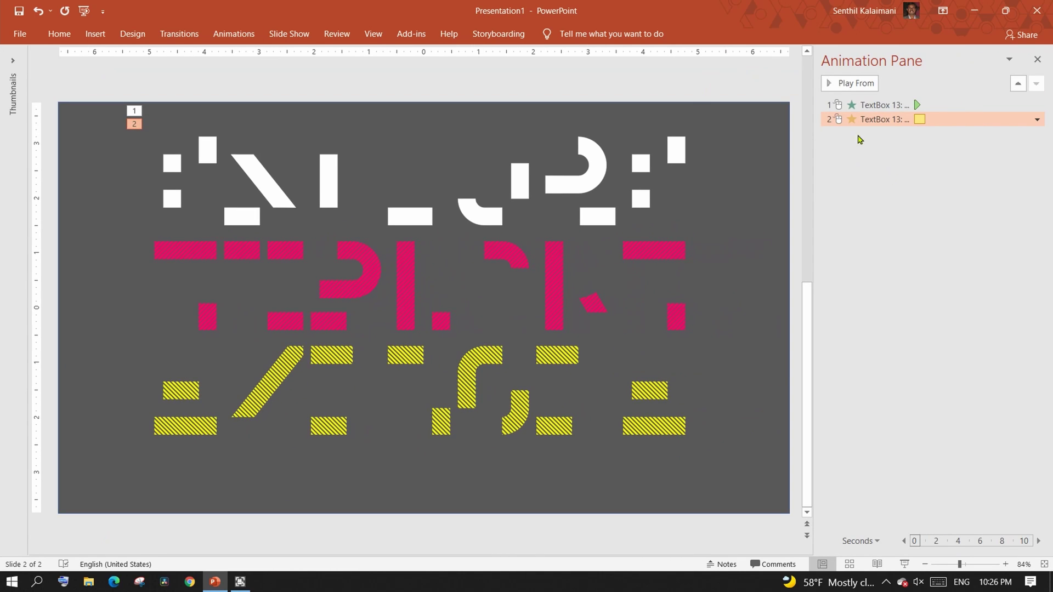
{"action": "double_click", "coordinate": [68, 42]}
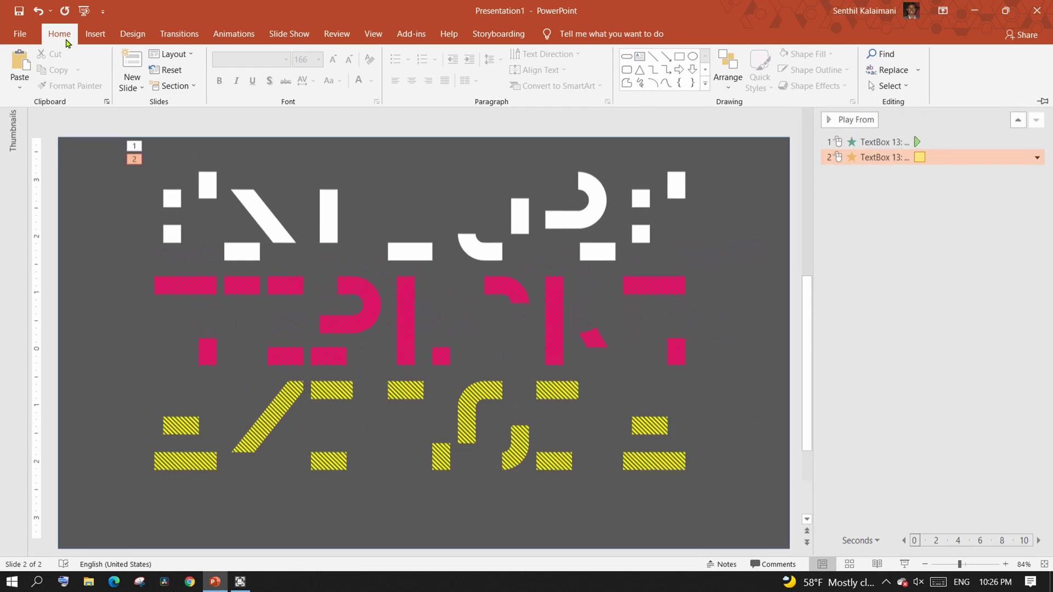
{"action": "left_click", "coordinate": [877, 167]}
{"action": "left_click", "coordinate": [872, 182]}
{"action": "left_click", "coordinate": [227, 35]}
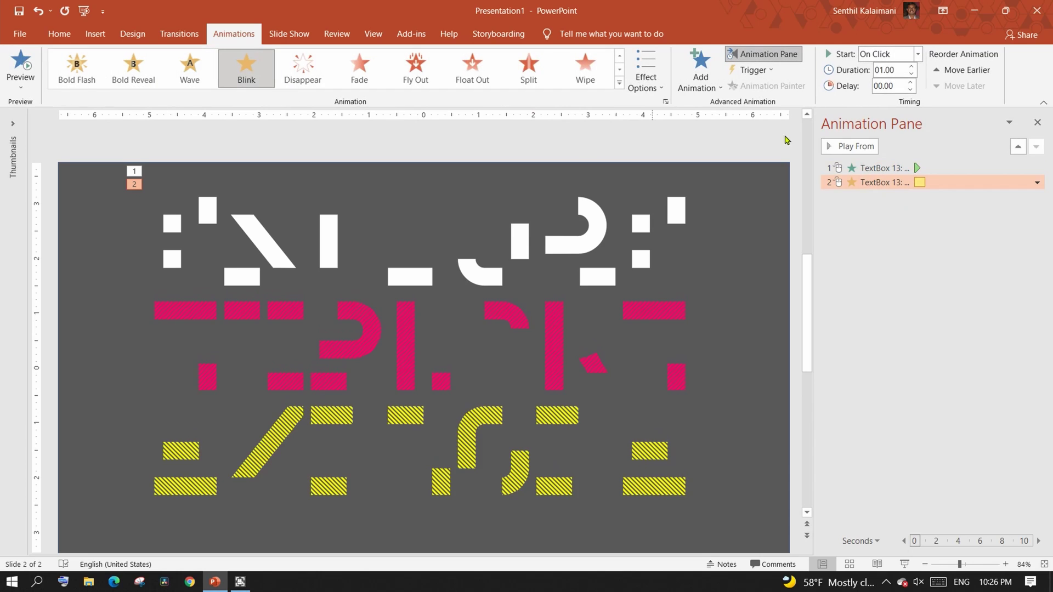
Step: Set both the Appear and Blink animations to start With Previous
{"action": "left_click", "coordinate": [903, 173]}
{"action": "left_click", "coordinate": [917, 54]}
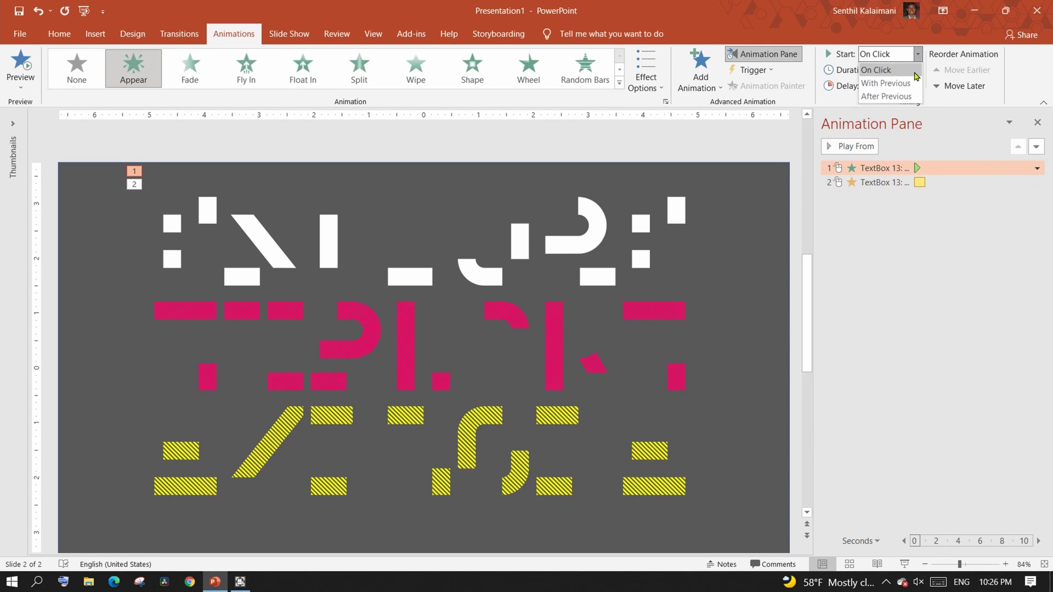
{"action": "left_click", "coordinate": [899, 83]}
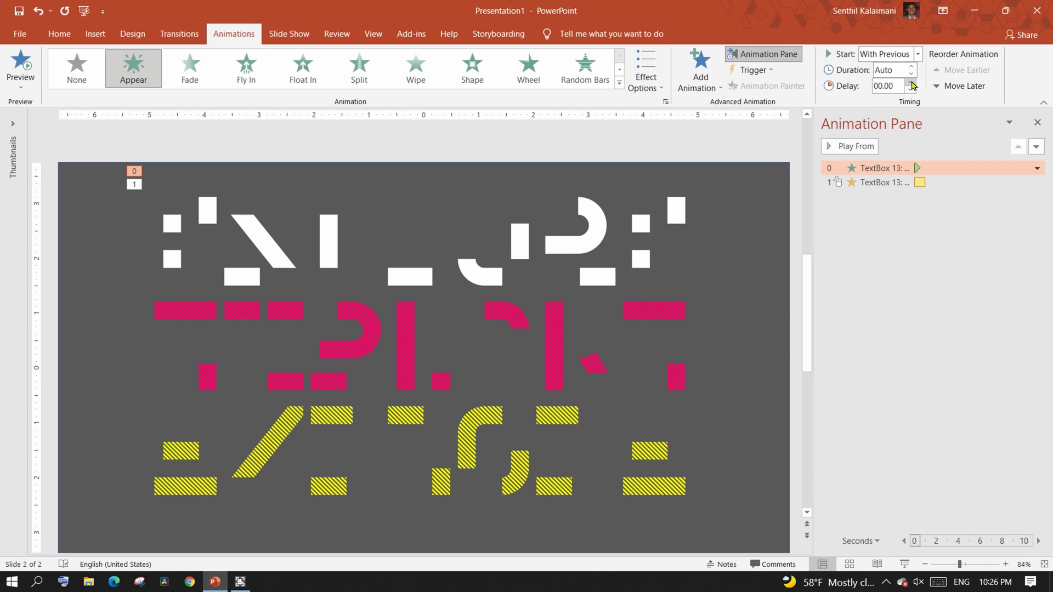
{"action": "left_click", "coordinate": [888, 184]}
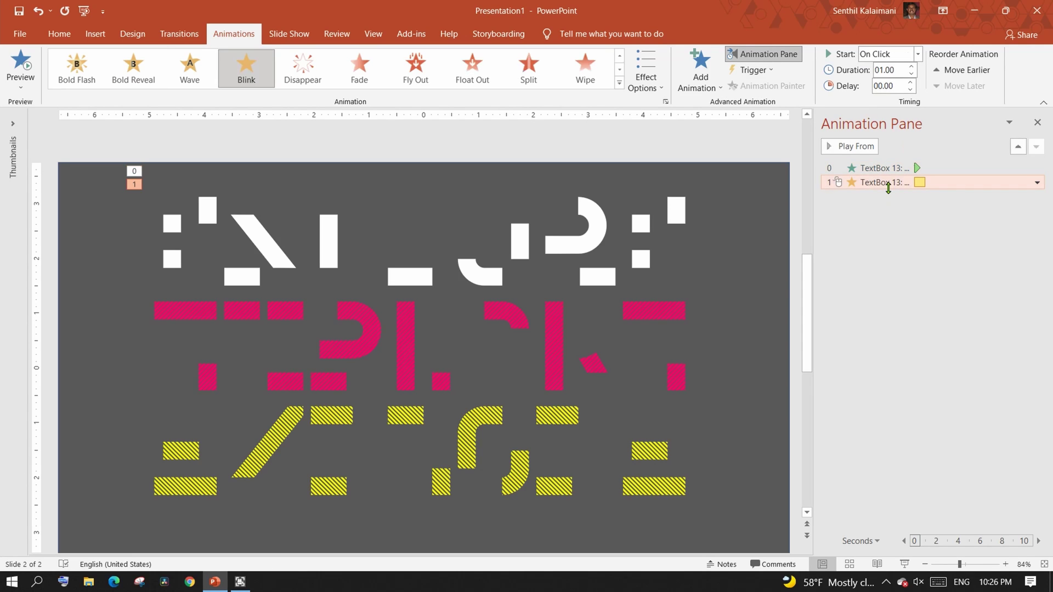
{"action": "left_click", "coordinate": [918, 55]}
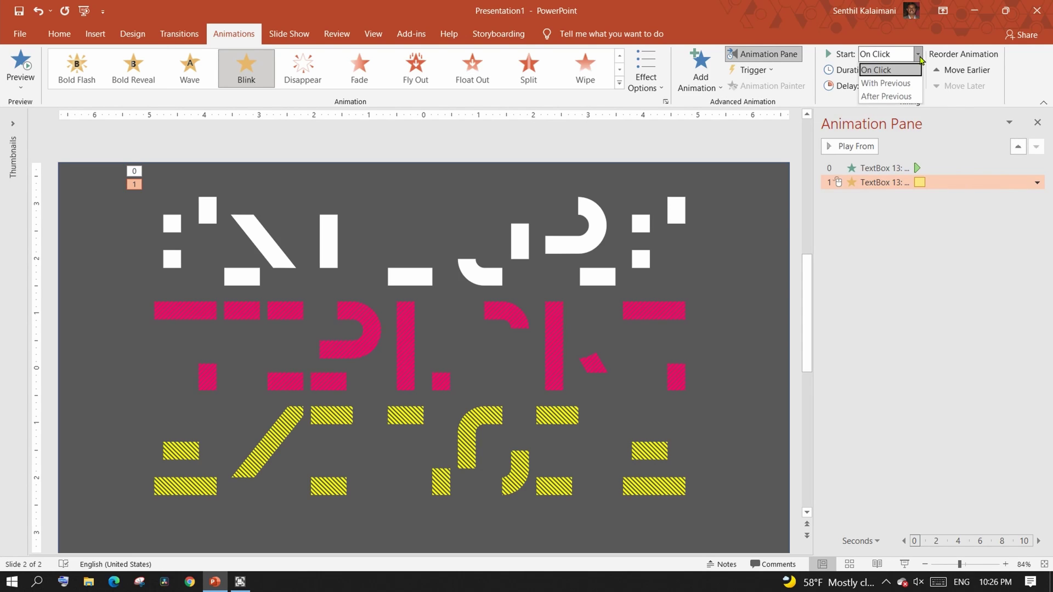
{"action": "left_click", "coordinate": [899, 83]}
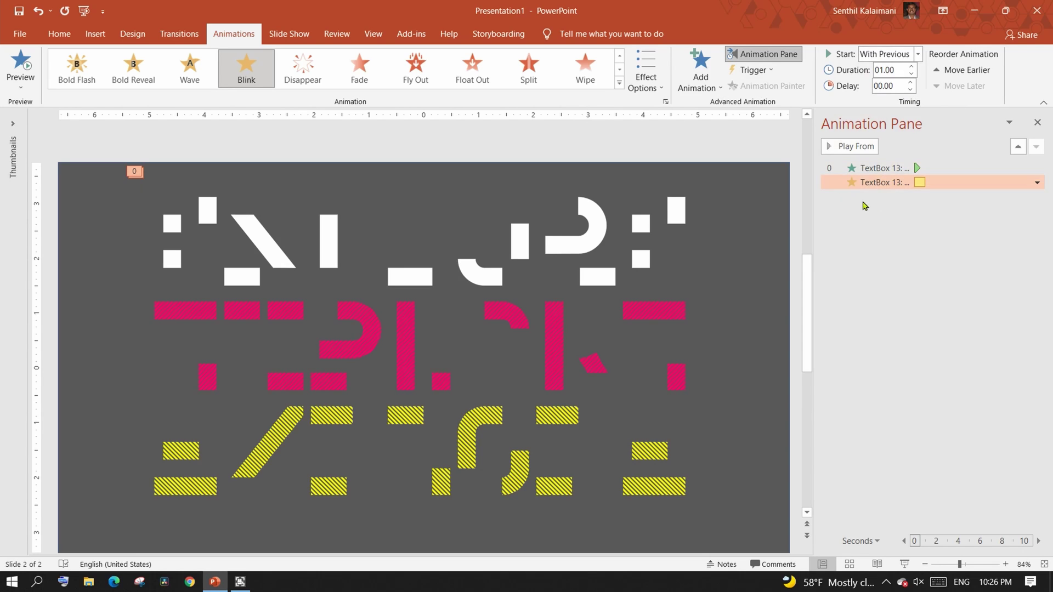
Step: Set the white layer's Blink to repeat 3 times with a 0.5-second (Very Fast) duration
{"action": "left_click", "coordinate": [1036, 183]}
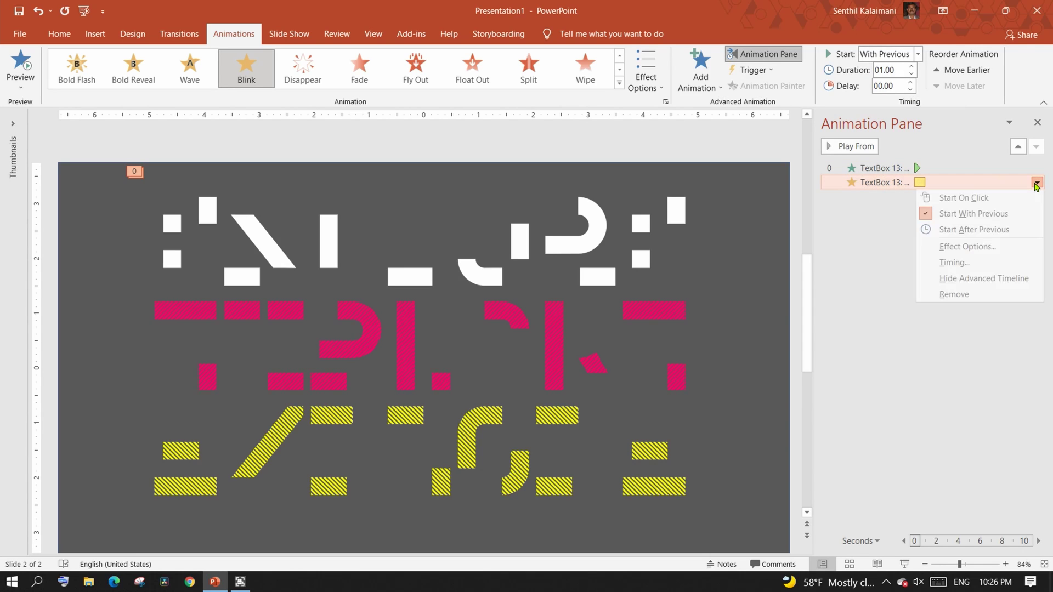
{"action": "left_click", "coordinate": [967, 247]}
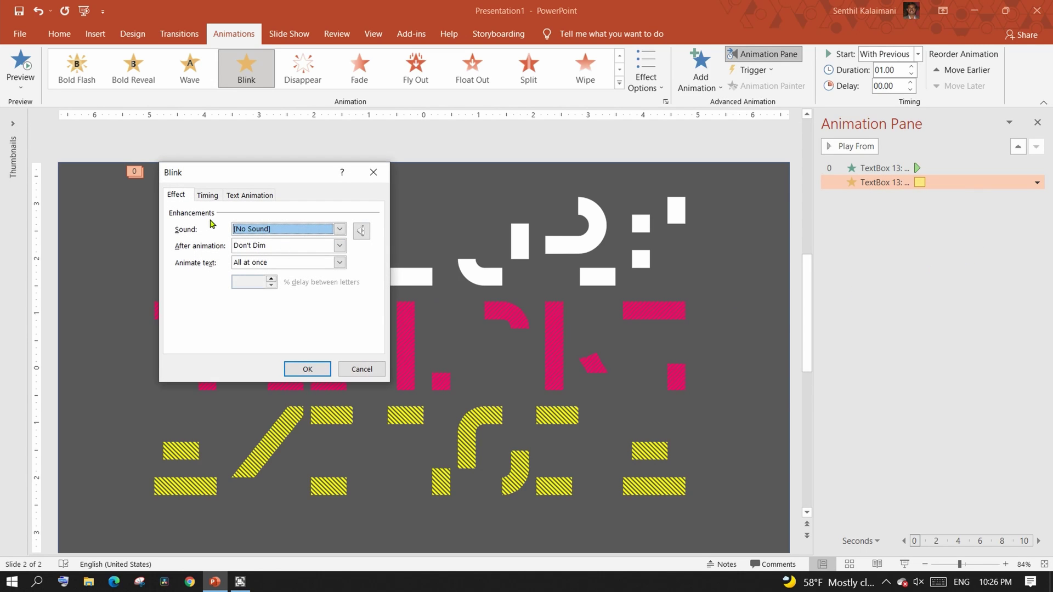
{"action": "left_click", "coordinate": [207, 195]}
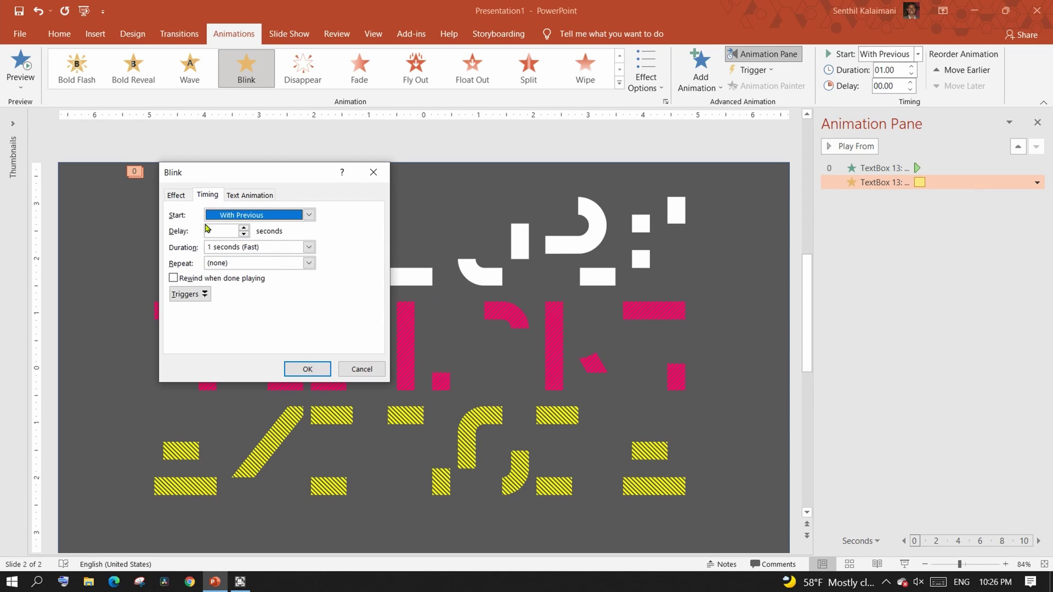
{"action": "left_click", "coordinate": [308, 264]}
{"action": "left_click", "coordinate": [277, 294]}
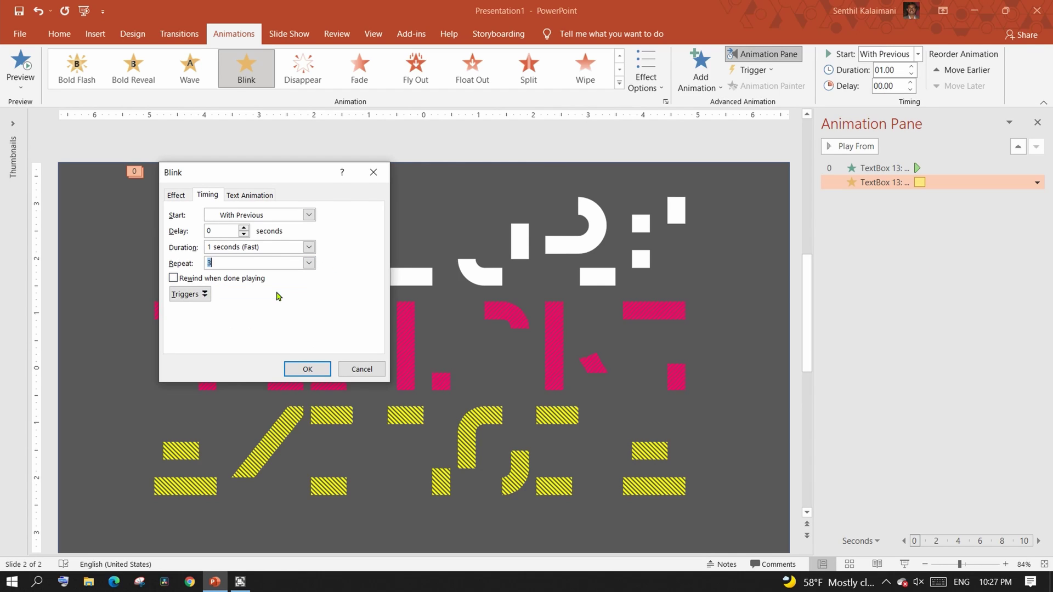
{"action": "left_click", "coordinate": [309, 247]}
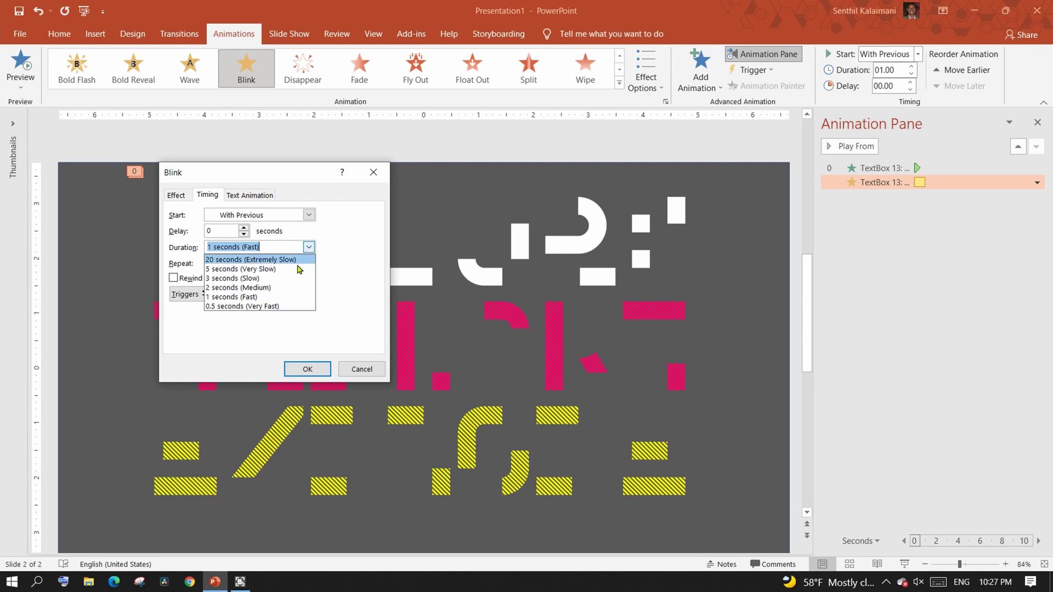
{"action": "left_click", "coordinate": [260, 306]}
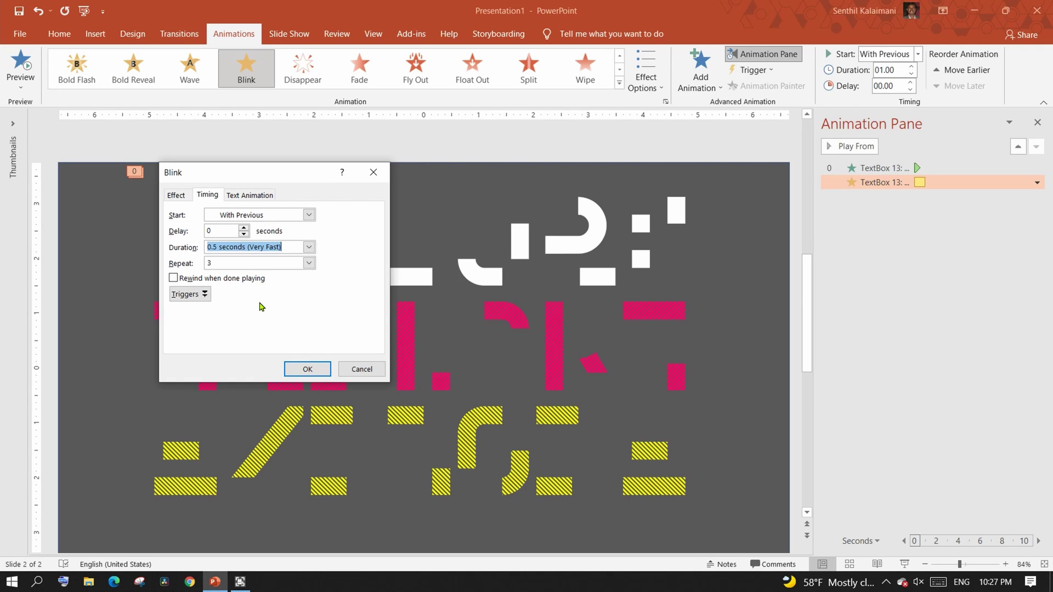
{"action": "left_click", "coordinate": [306, 372]}
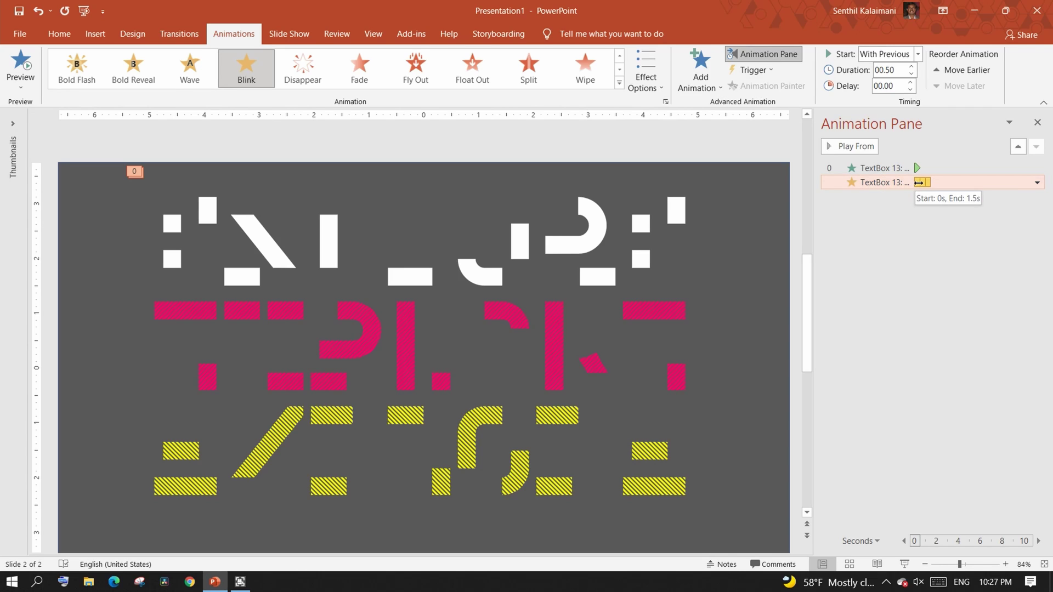
Step: Delay the white Blink to start at 0.6 s and pick up its animations with Animation Painter
{"action": "left_click_drag", "start_coordinate": [919, 182], "coordinate": [923, 187]}
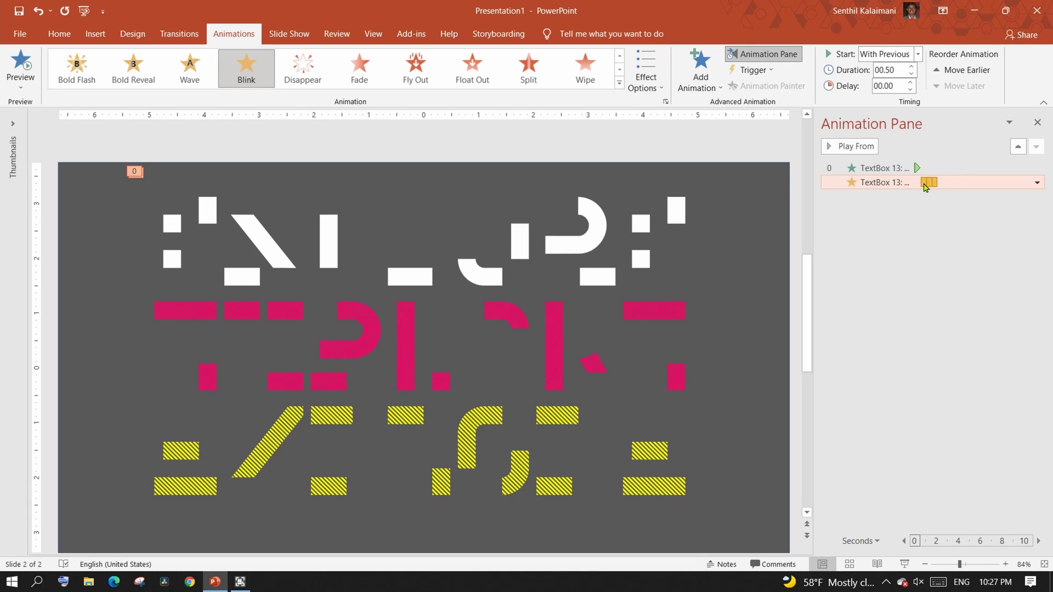
{"action": "left_click", "coordinate": [712, 147]}
{"action": "left_click", "coordinate": [460, 242]}
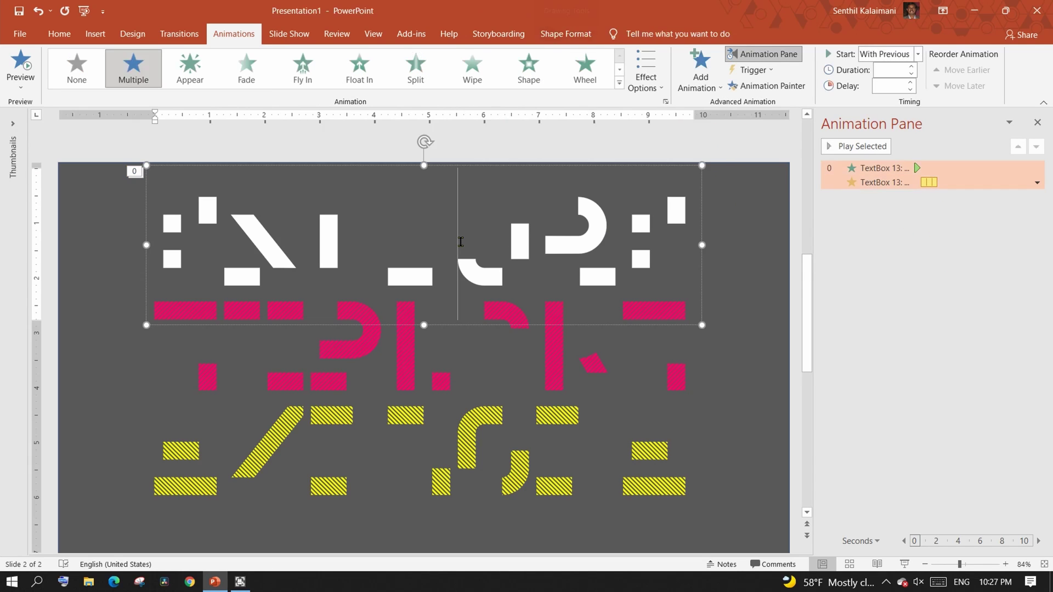
{"action": "left_click", "coordinate": [701, 208]}
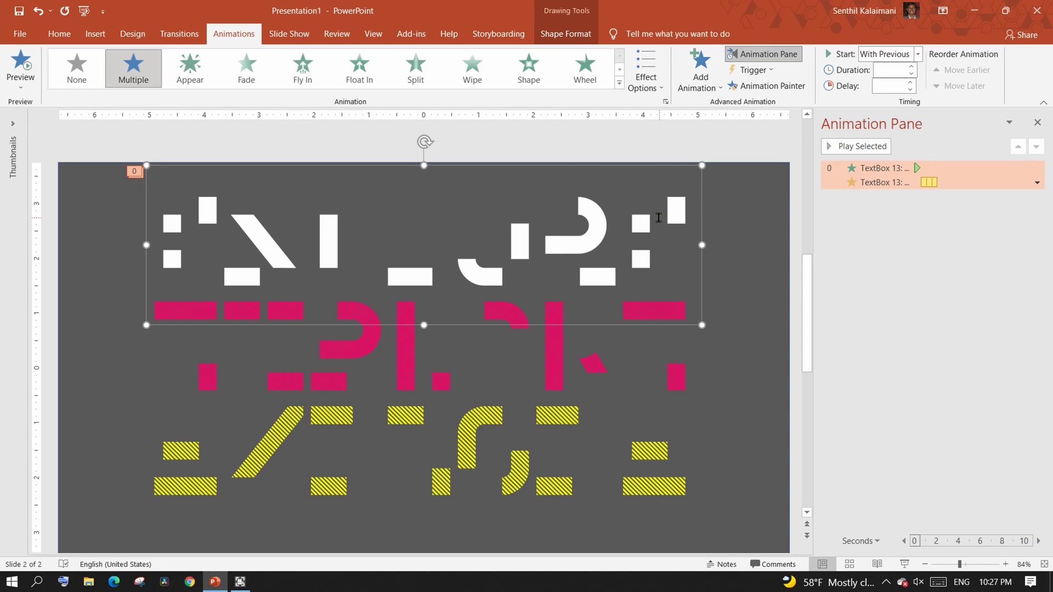
{"action": "left_click", "coordinate": [759, 87]}
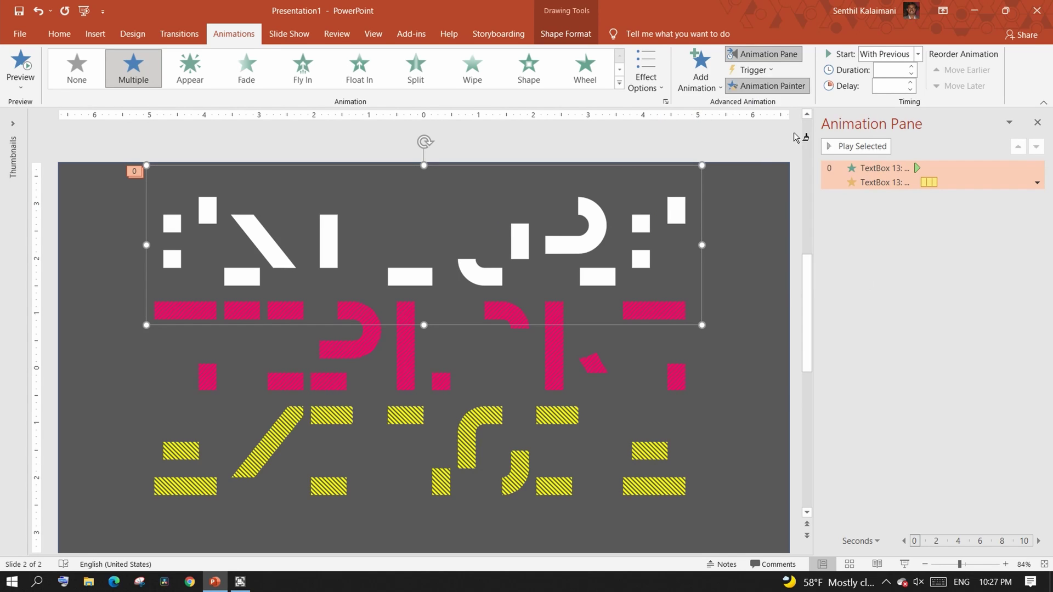
Step: Paint the copied Appear and Blink animations onto the pink and yellow text layers
{"action": "left_click", "coordinate": [548, 348]}
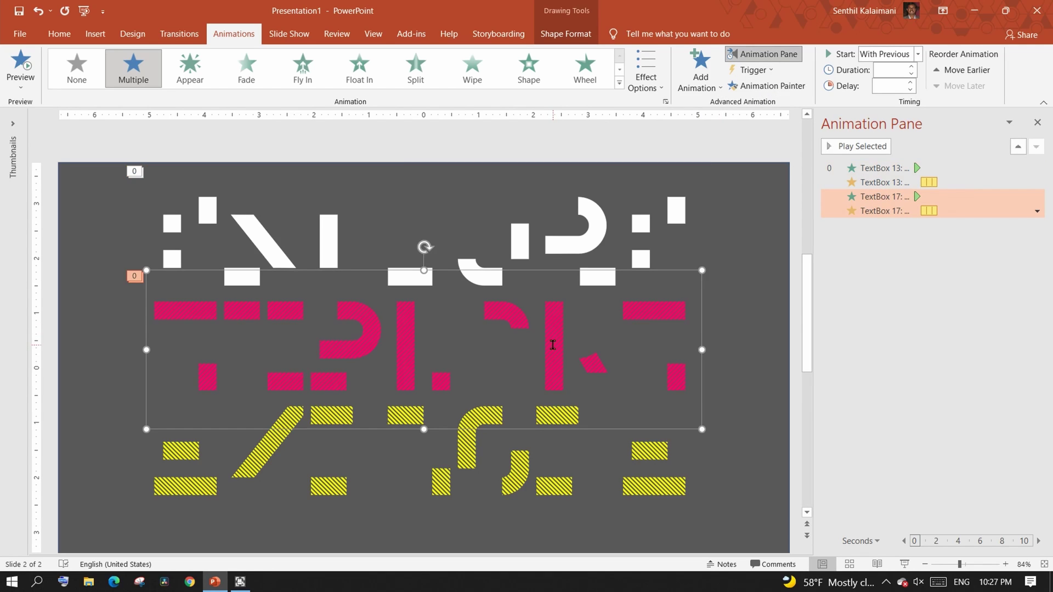
{"action": "left_click", "coordinate": [765, 88]}
{"action": "left_click", "coordinate": [493, 446]}
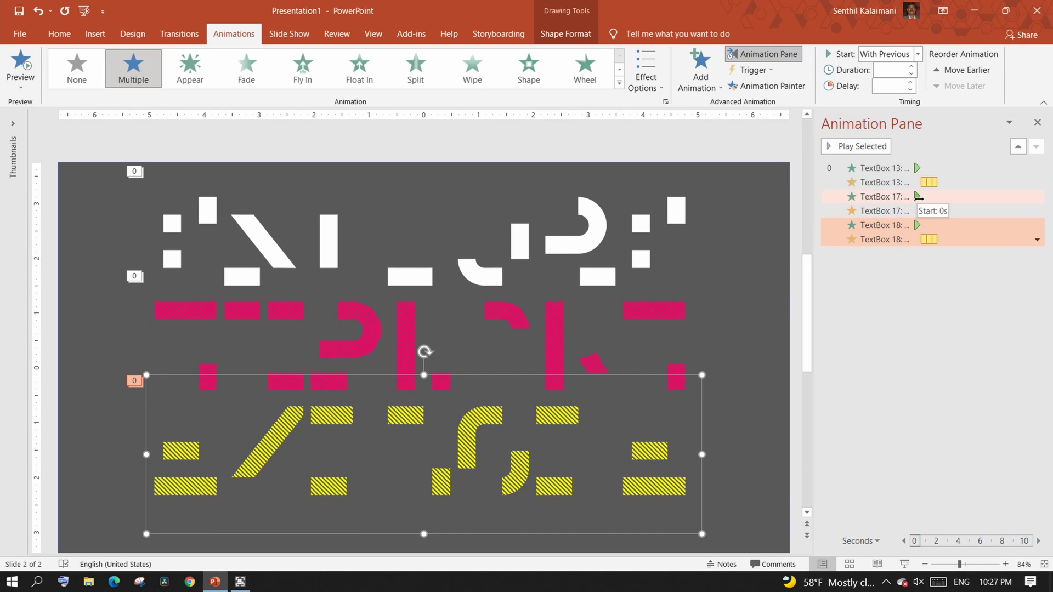
Step: Drag the pink layer's blink later on the Animation Pane timeline to stagger it
{"action": "left_click_drag", "start_coordinate": [916, 196], "coordinate": [930, 240]}
{"action": "mouse_move", "coordinate": [922, 238]}
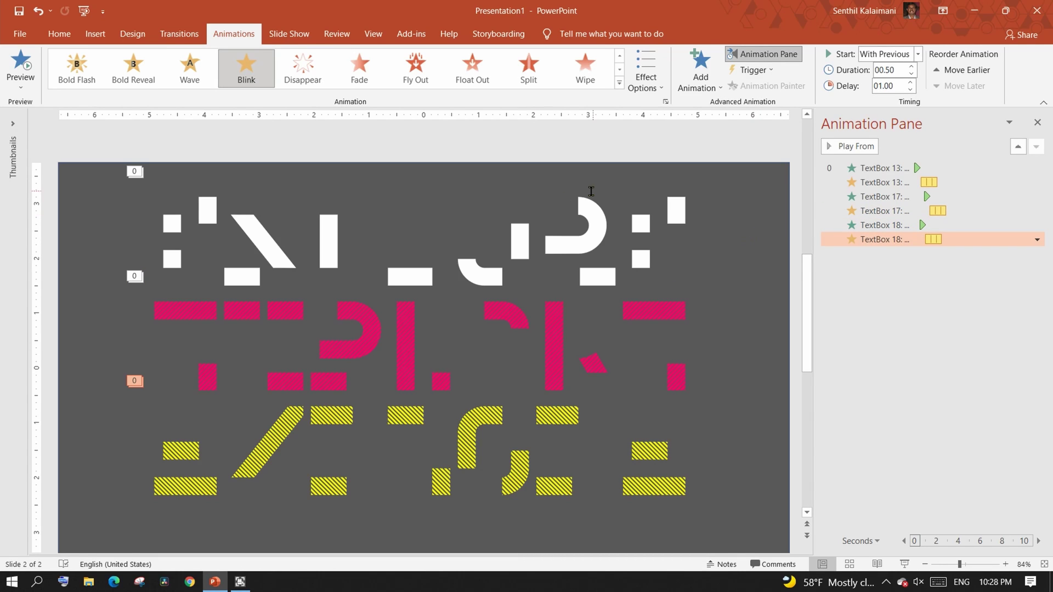
{"action": "left_click", "coordinate": [730, 134]}
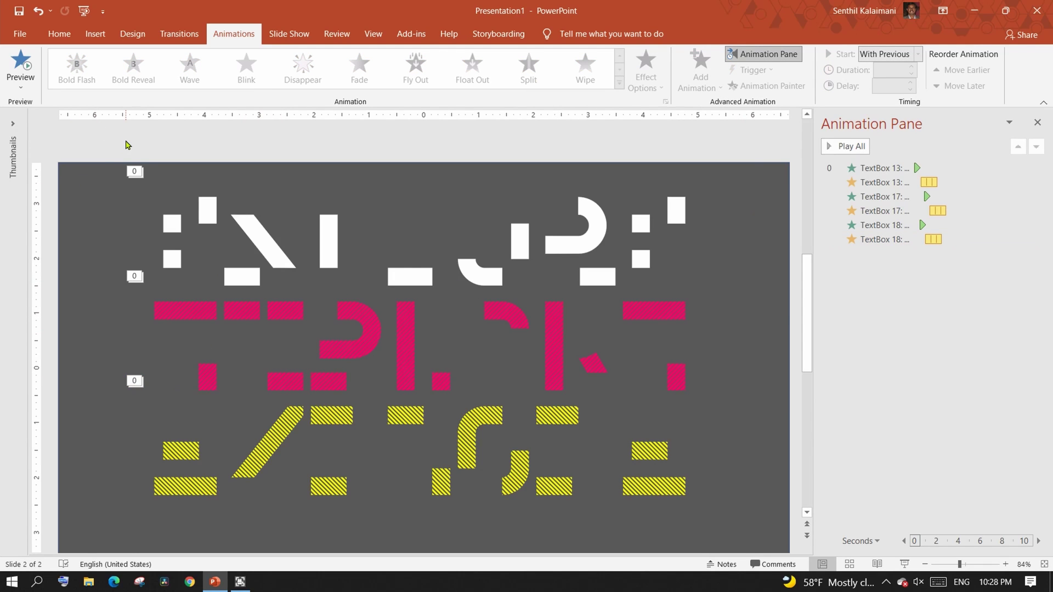
Step: Select the white, pink and yellow layers and align them center and middle
{"action": "left_click", "coordinate": [461, 252]}
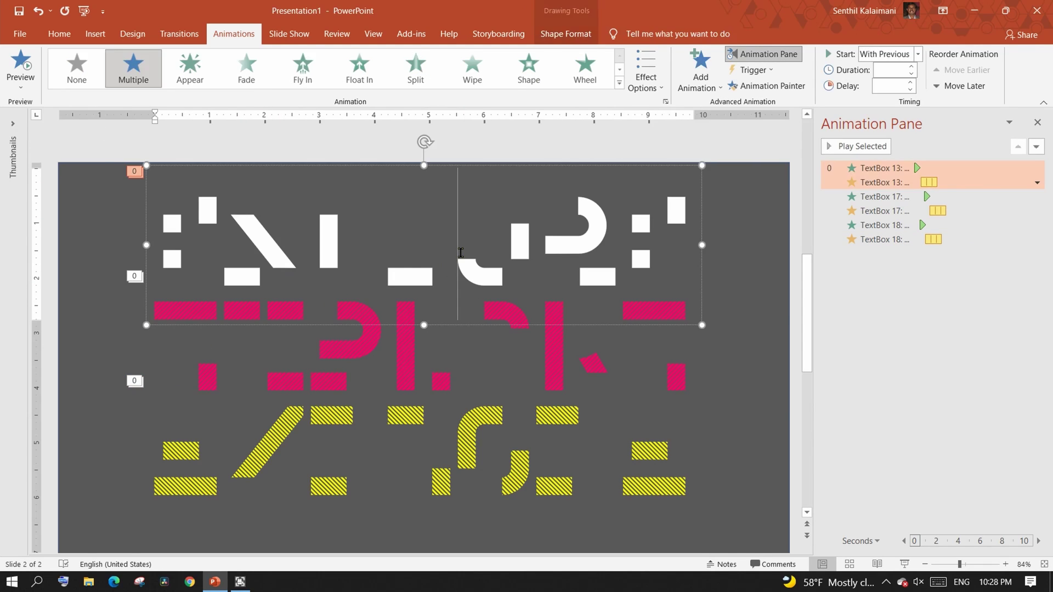
{"action": "left_click", "coordinate": [474, 333], "text": "shift"}
{"action": "left_click", "coordinate": [455, 434], "text": "shift"}
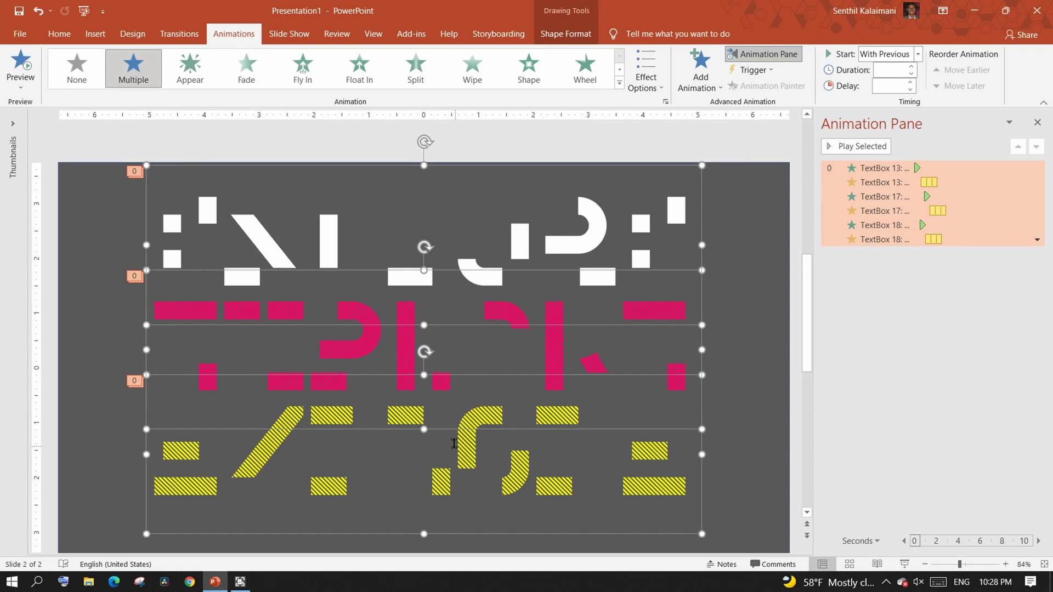
{"action": "left_click", "coordinate": [592, 34]}
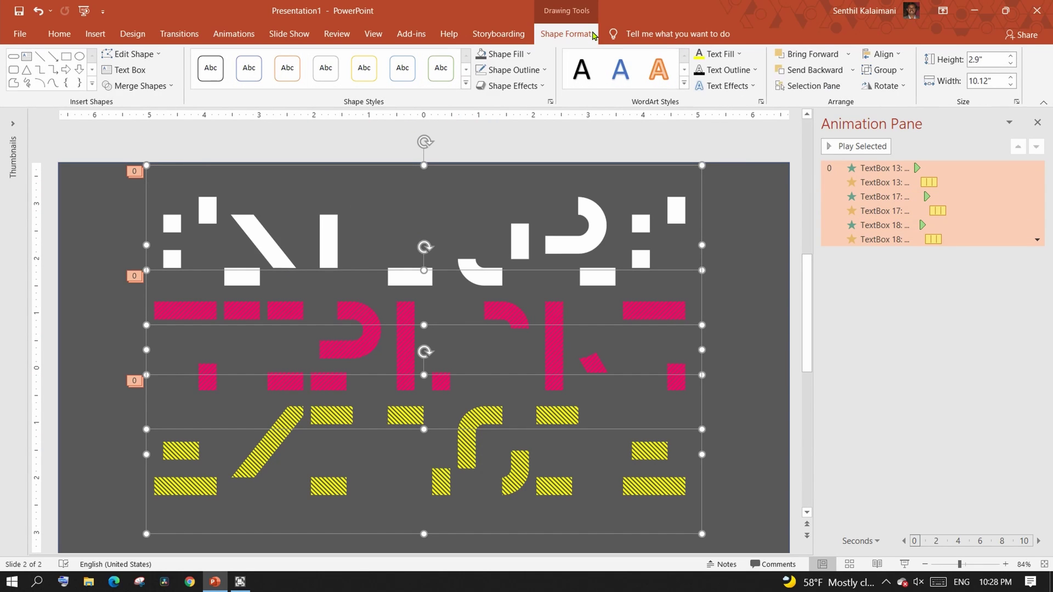
{"action": "left_click", "coordinate": [889, 55]}
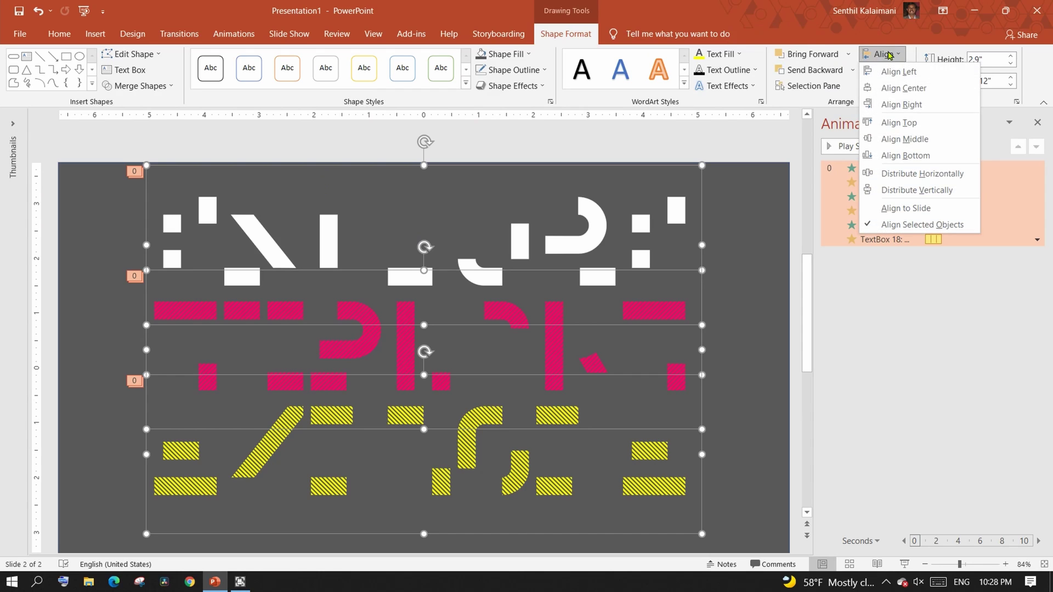
{"action": "key", "text": "Escape"}
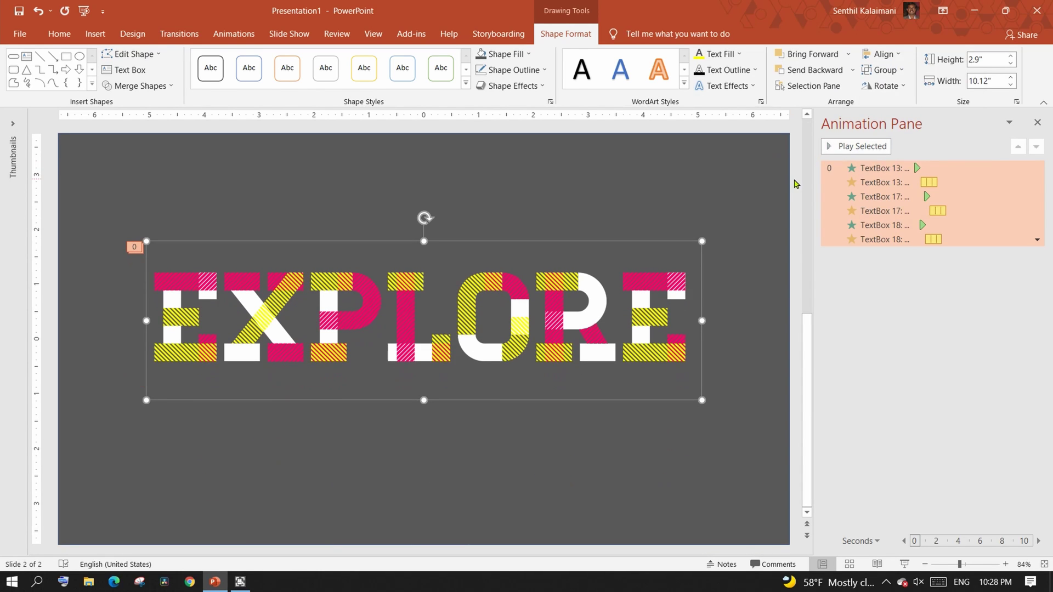
{"action": "left_click", "coordinate": [796, 183]}
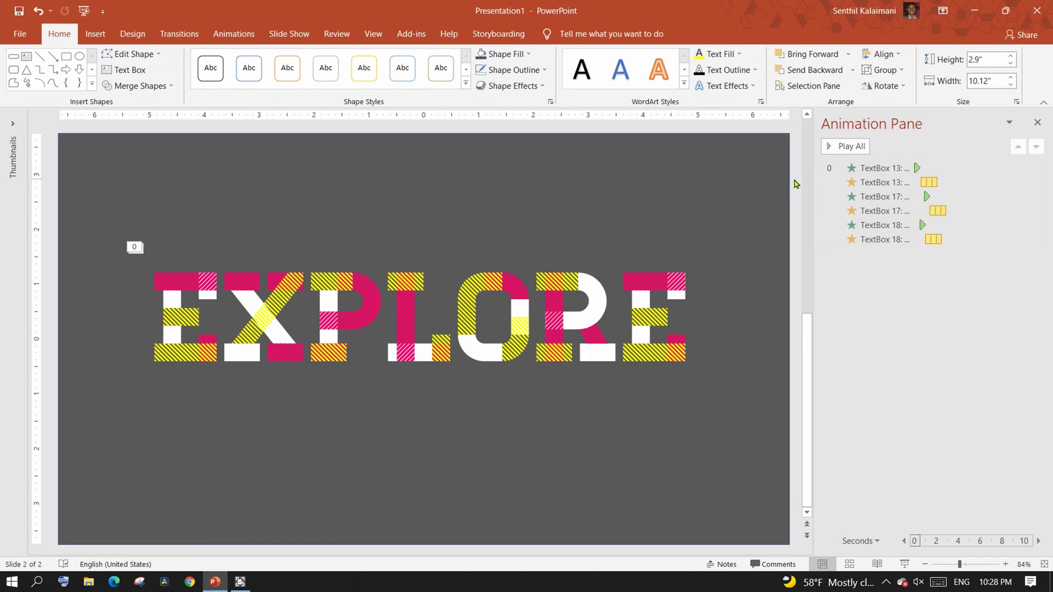